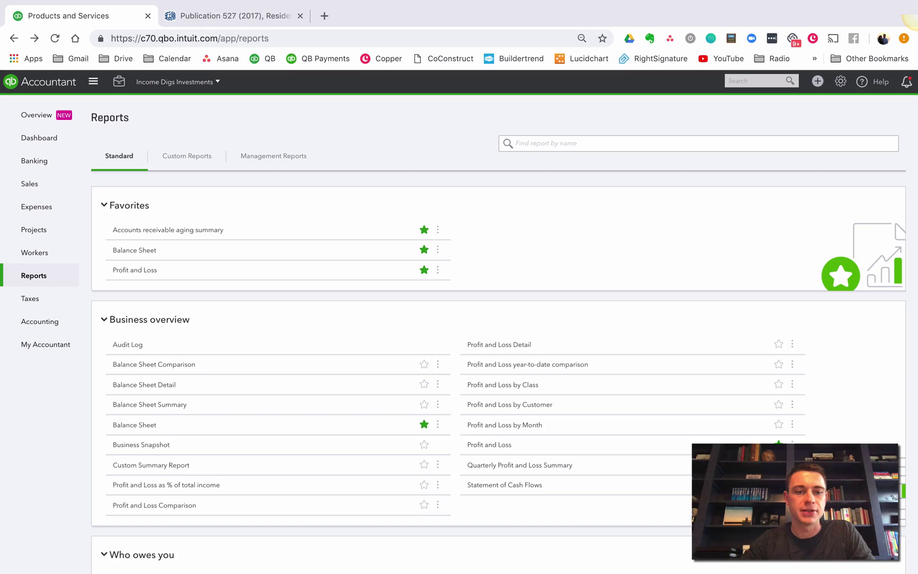
Run the Balance Sheet for Last Year (01/01/2018–12/31/2018) on a cash basis, with the side menu collapsed
click(139, 251)
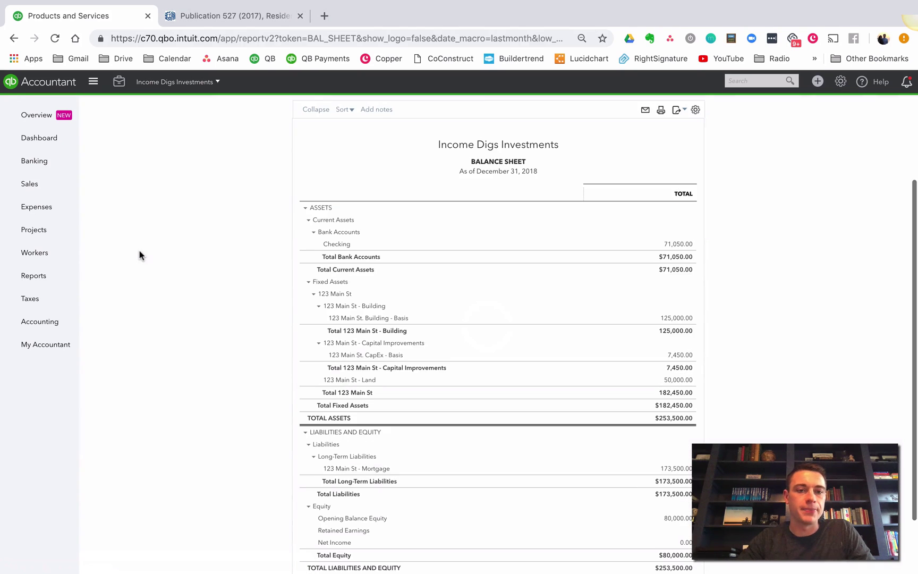
click(154, 155)
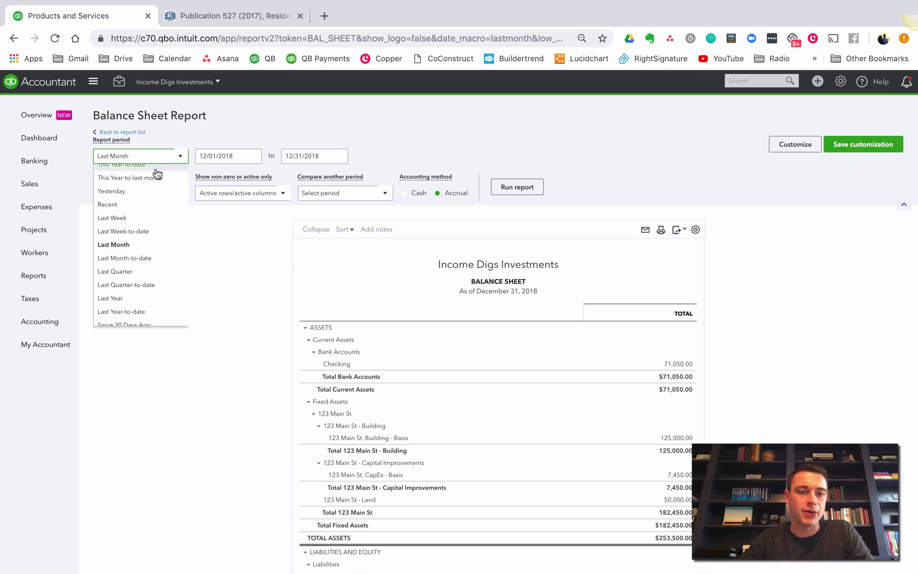
click(147, 299)
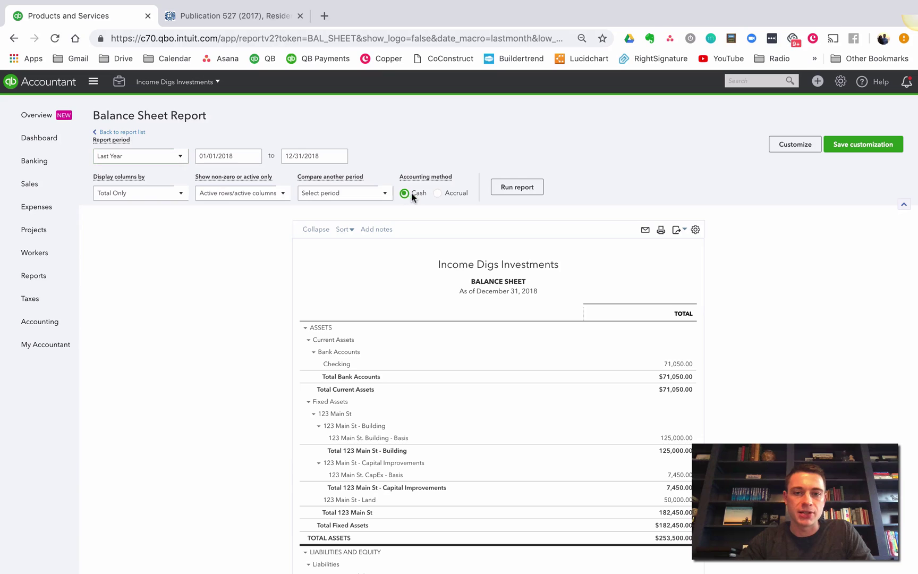
click(518, 187)
scroll(522, 188, down, 3)
scroll(476, 196, up, 3)
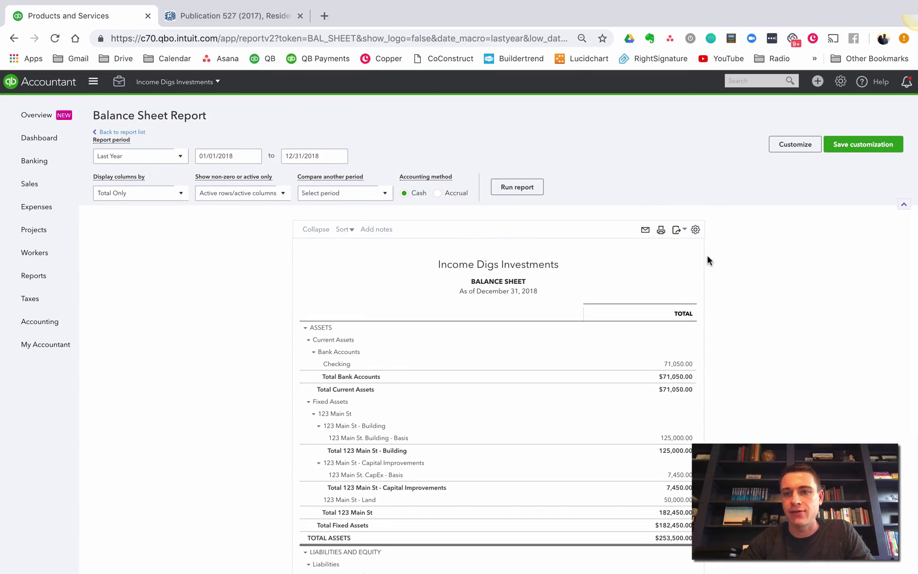
click(93, 81)
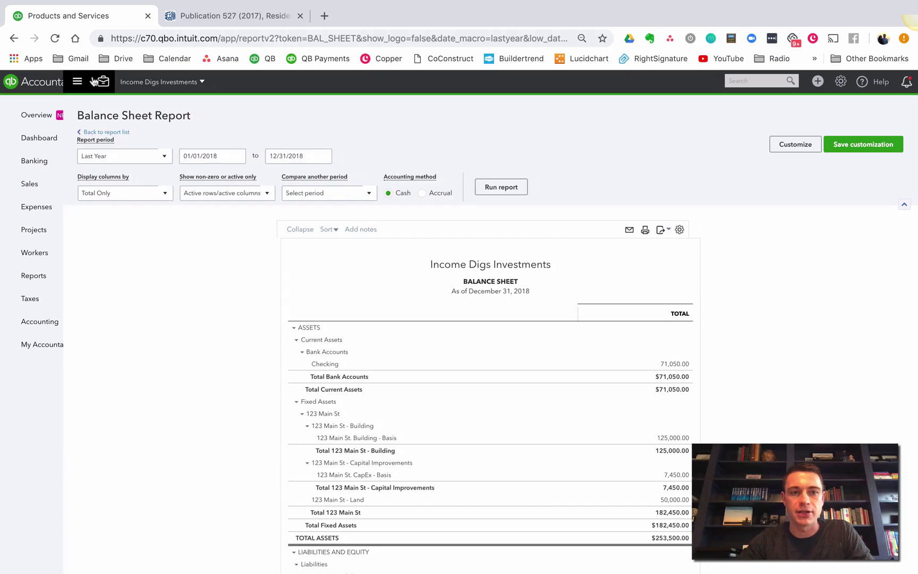
Save the customized report as 'Balance Sheet - 2018 (Cash)' in a new '2018 Tax Prep' group
click(845, 148)
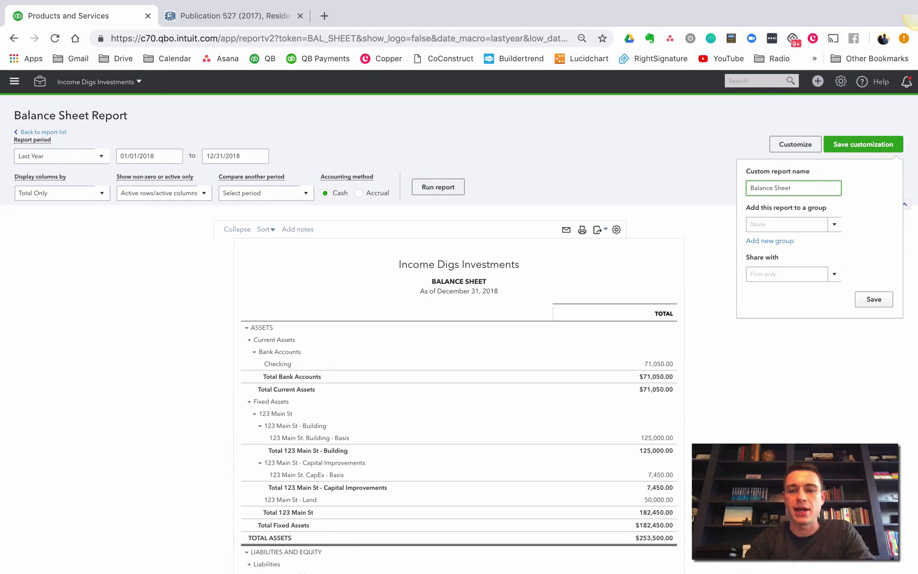
text(- 2018 ()
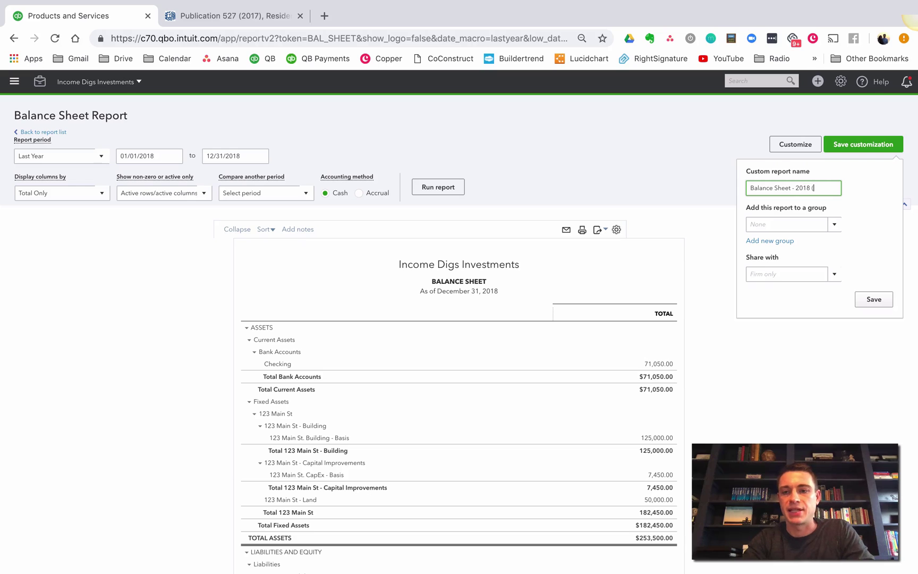
text(Cash)
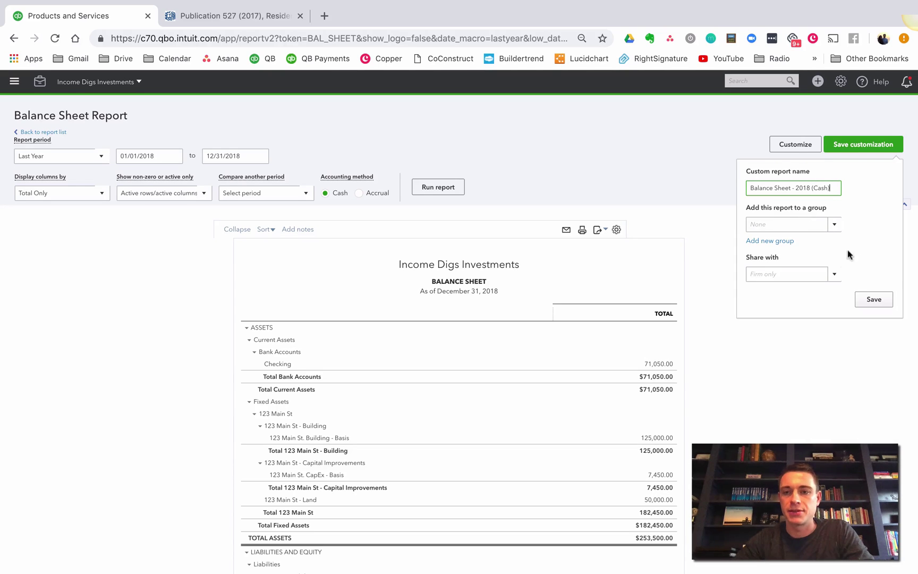
click(780, 242)
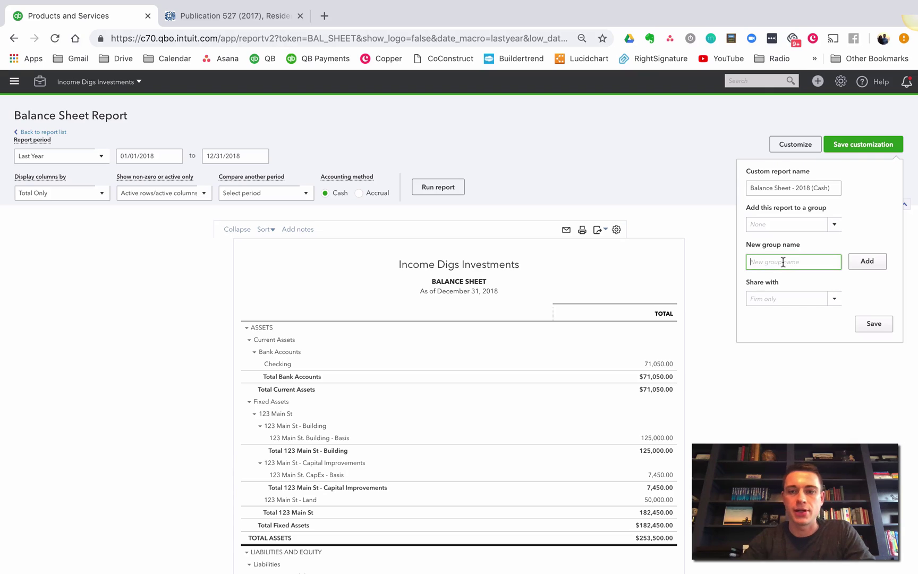
text(2018)
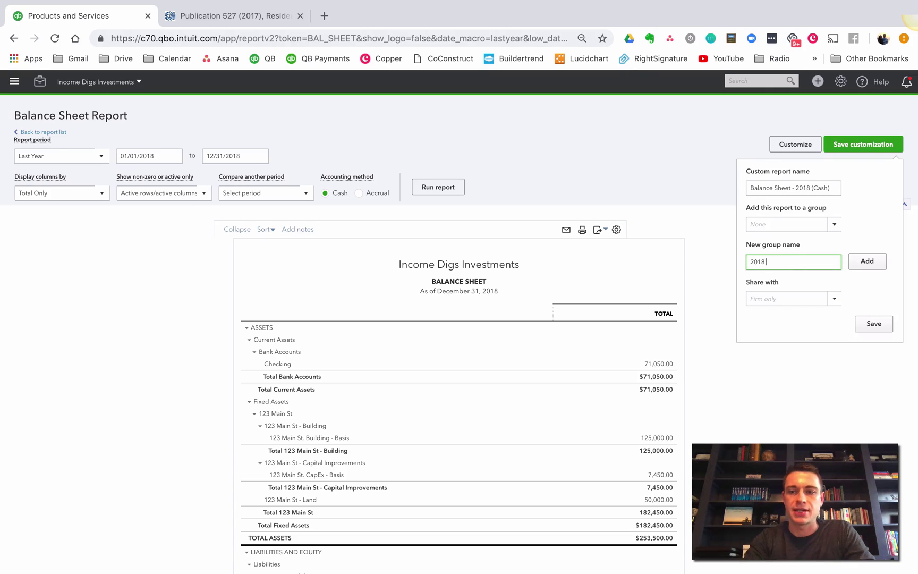
text( Tax Prep)
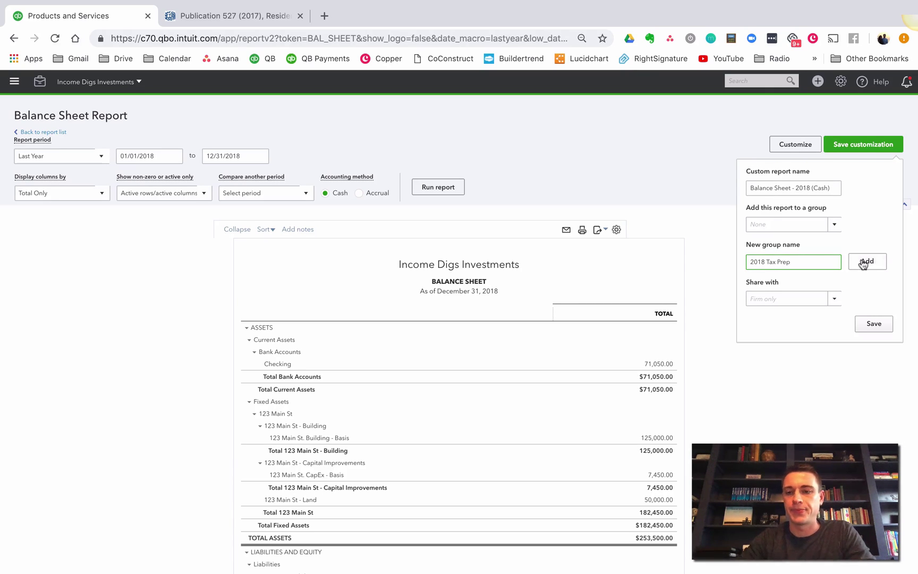
click(864, 262)
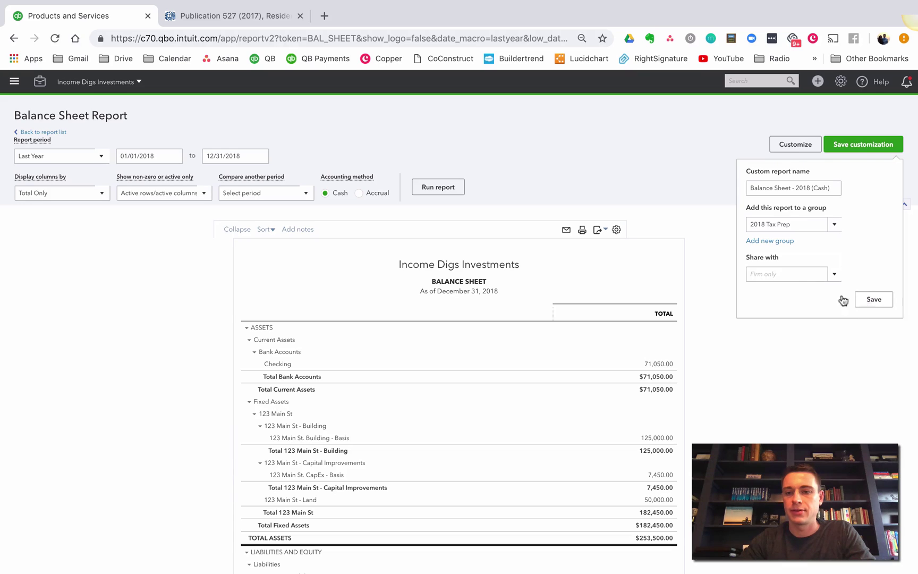
click(869, 299)
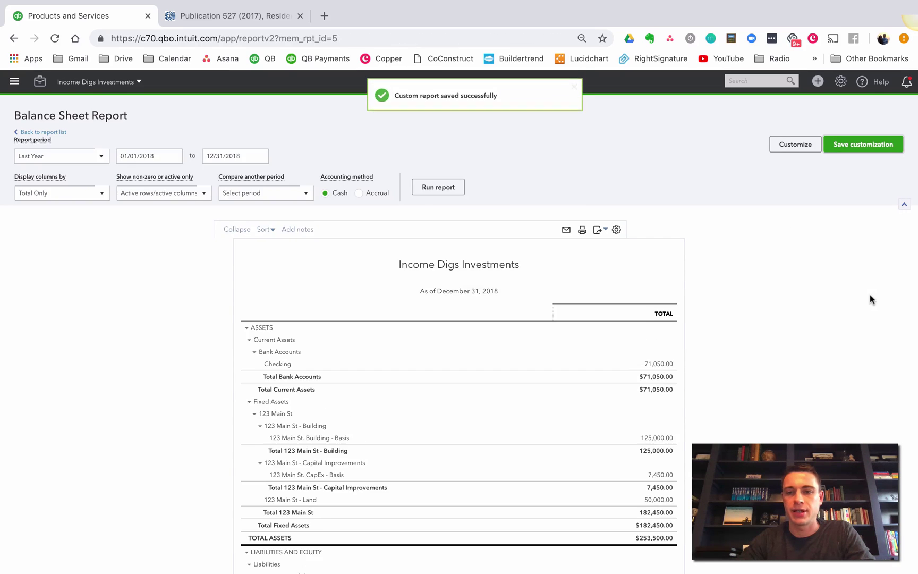
Drill into the 7,450.00 123 Main St. CapEx - Basis balance to view its journal entry
scroll(871, 300, down, 2)
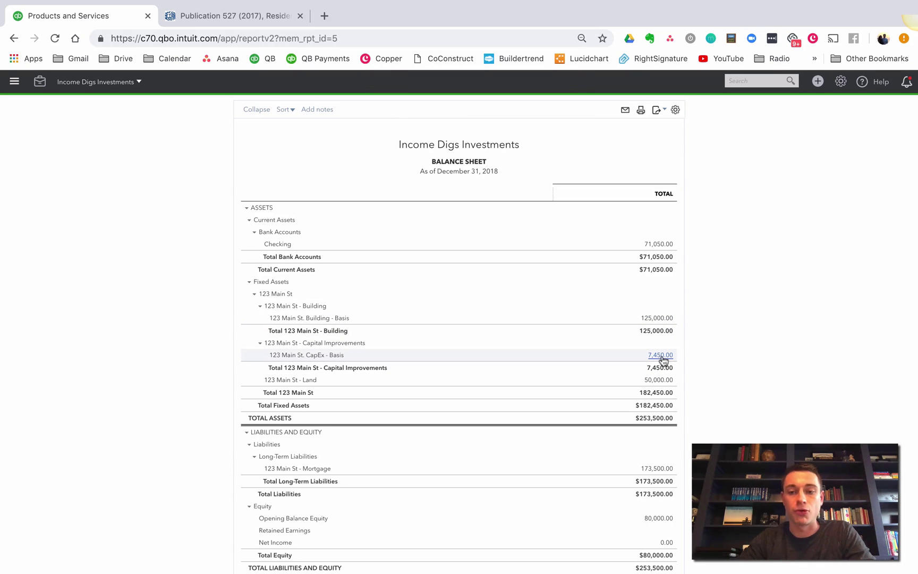
click(662, 356)
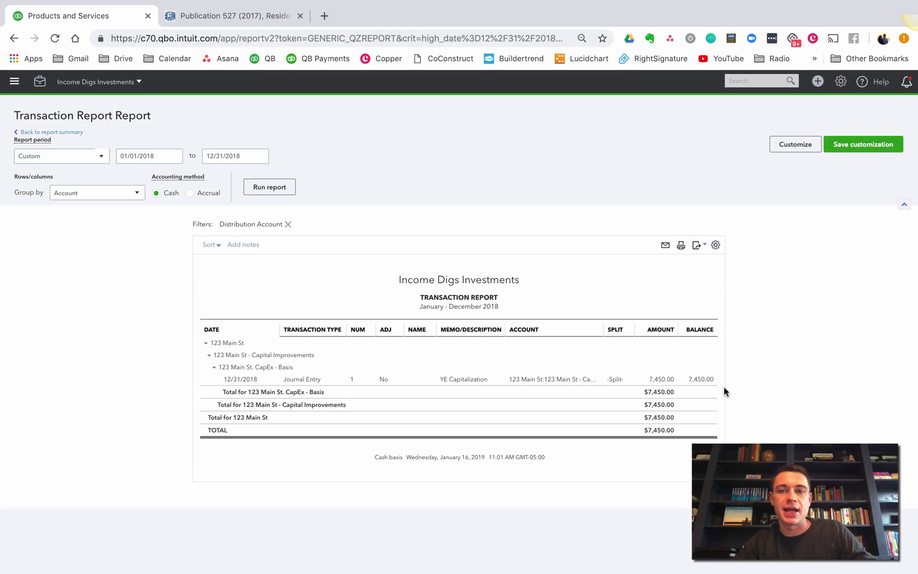
Check via Net Income that Direct Construction Costs net to zero, then return to the Balance Sheet
click(72, 133)
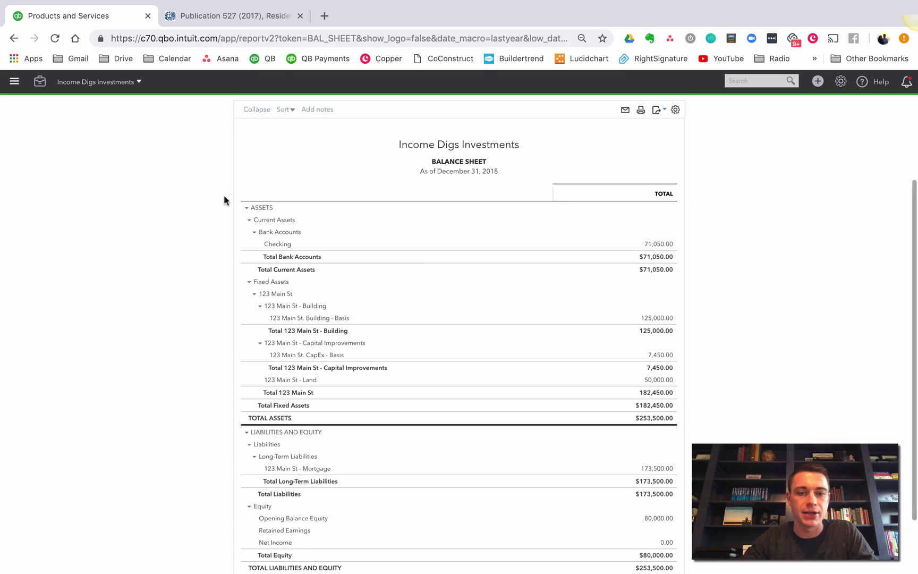
scroll(602, 350, down, 1)
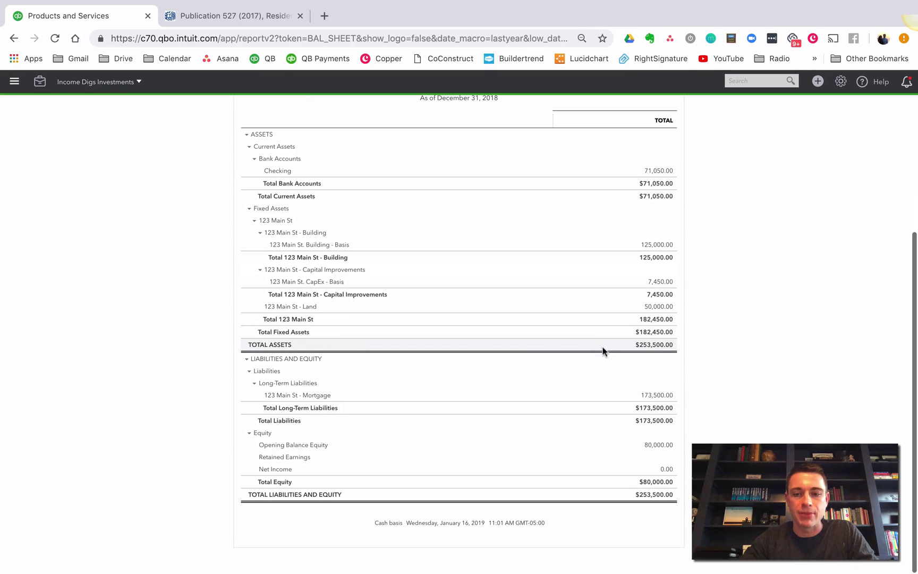
click(667, 470)
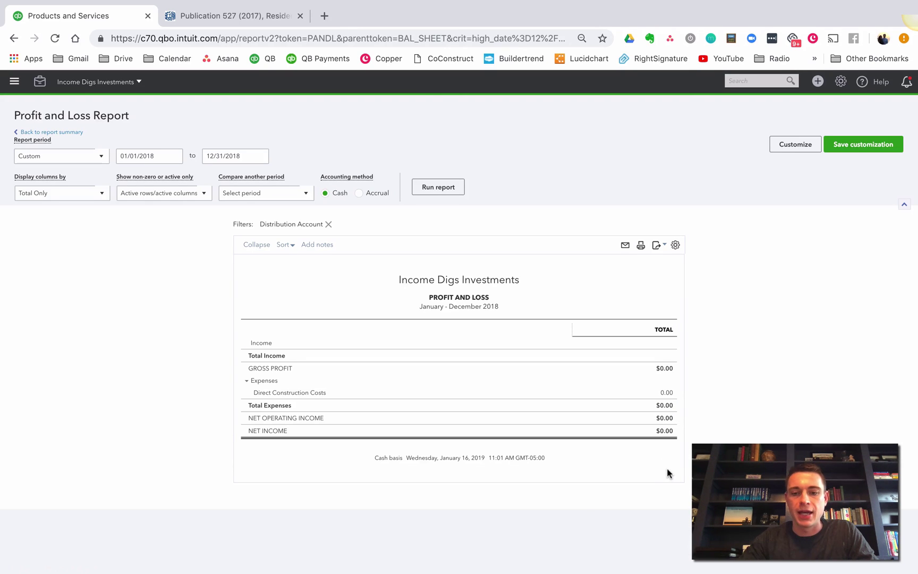
click(667, 393)
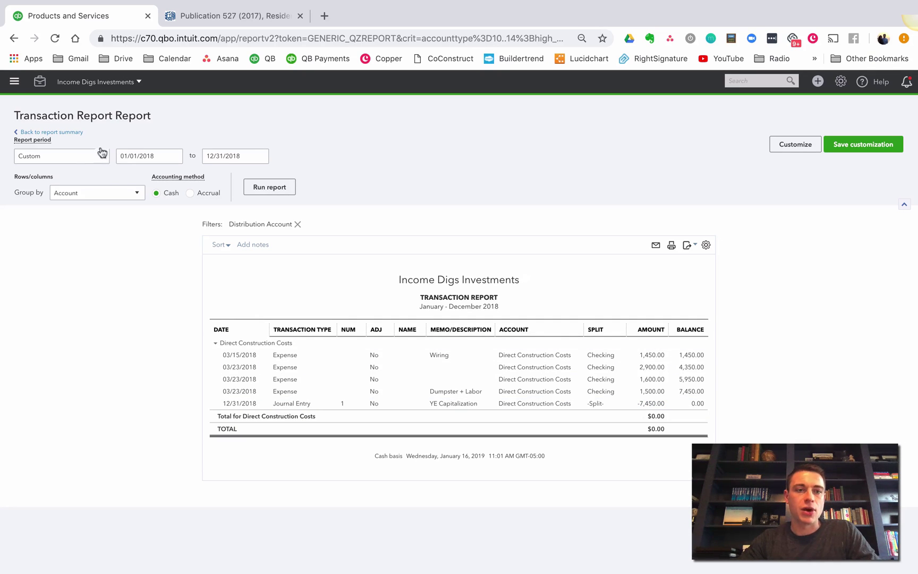
click(70, 133)
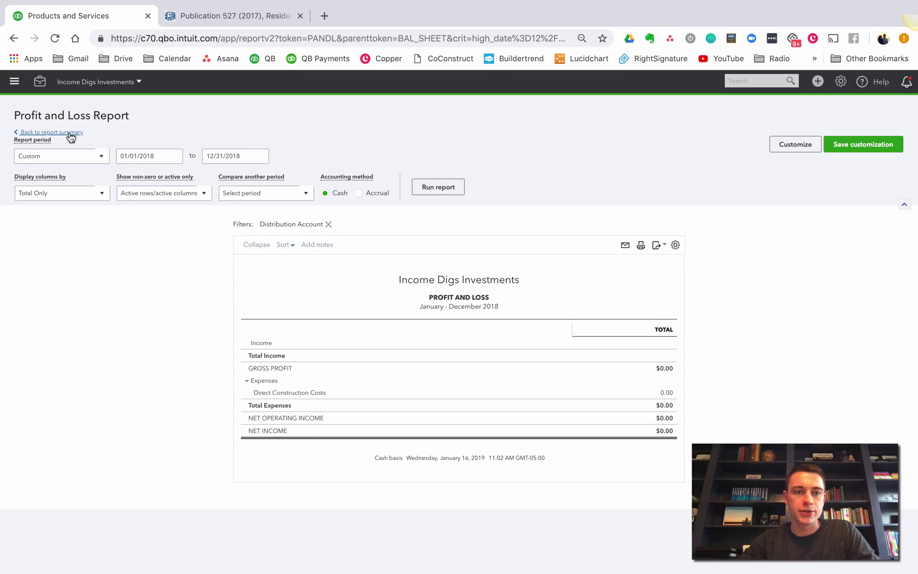
click(70, 134)
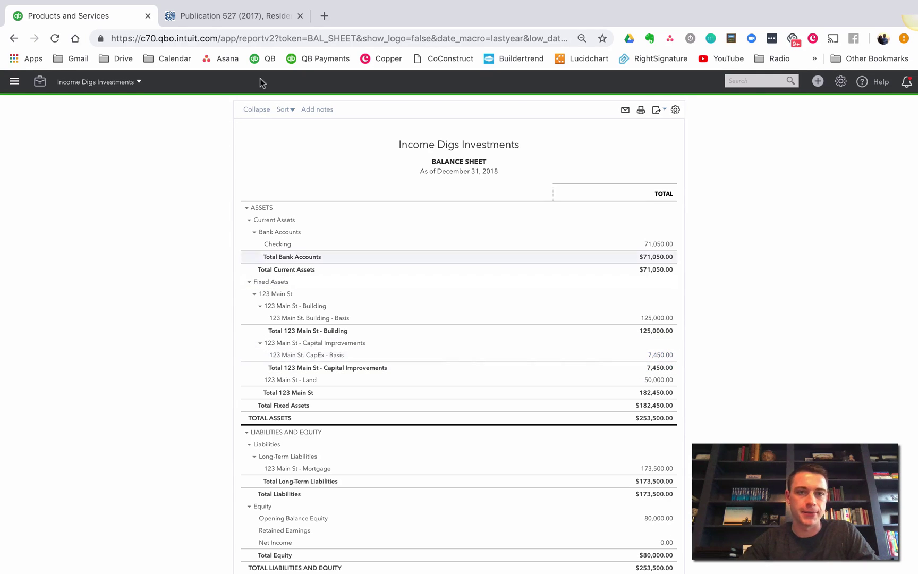
click(226, 16)
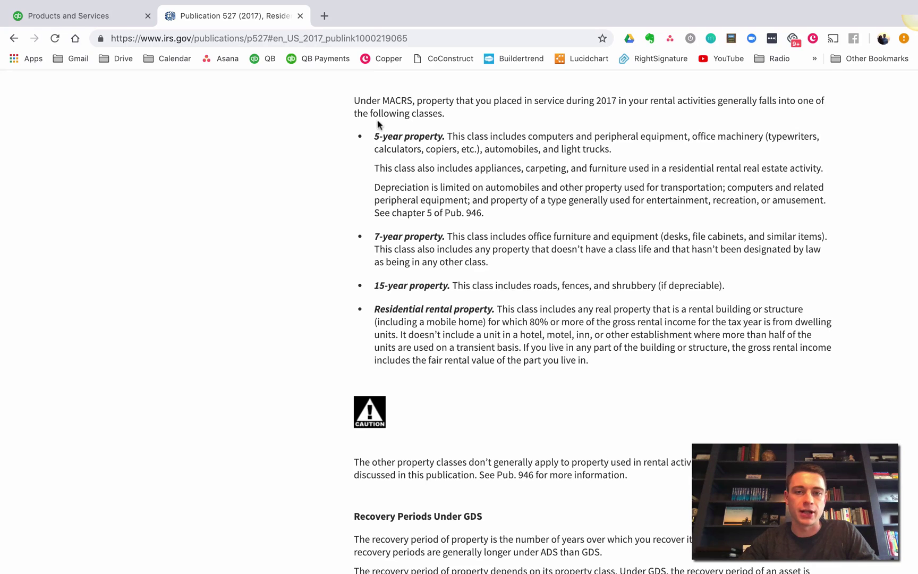
drag(375, 138, 439, 136)
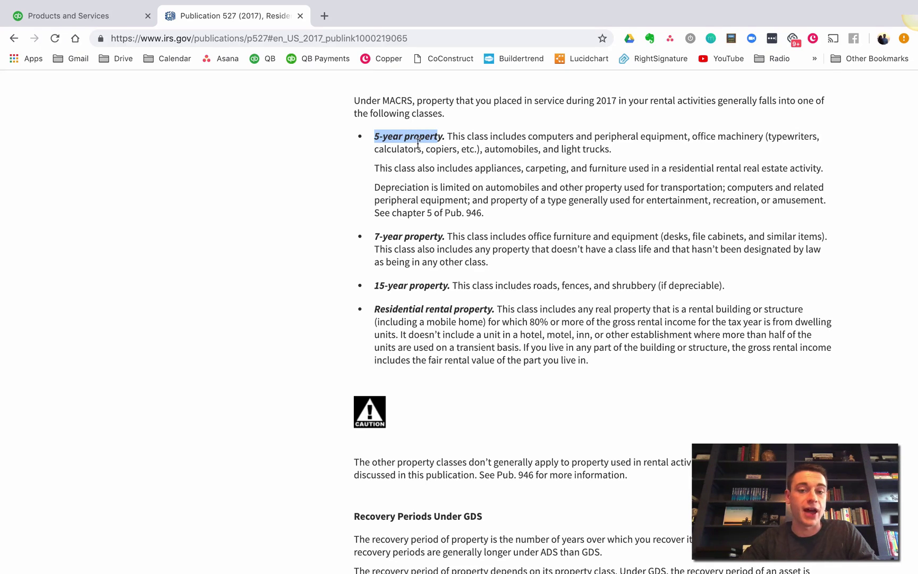
drag(374, 312, 488, 310)
click(494, 308)
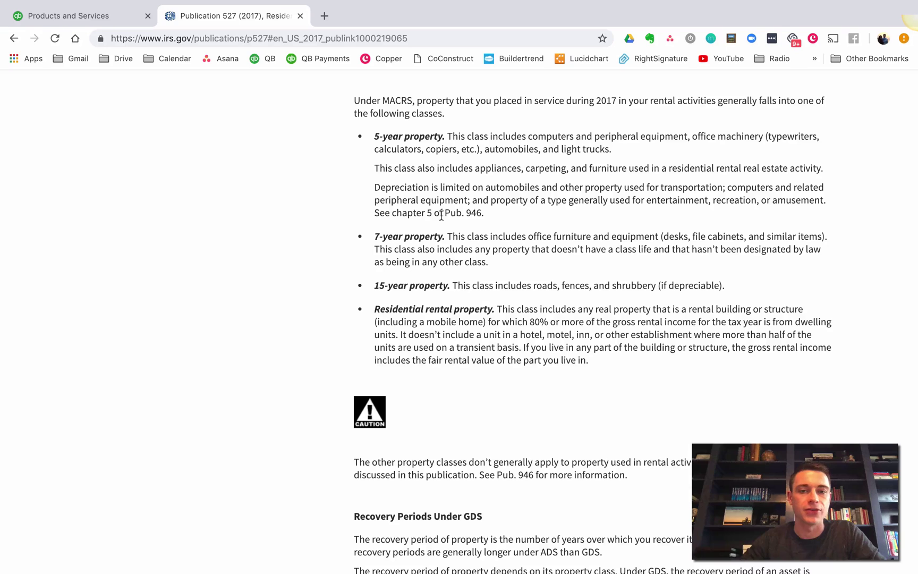
drag(421, 137, 425, 276)
click(467, 281)
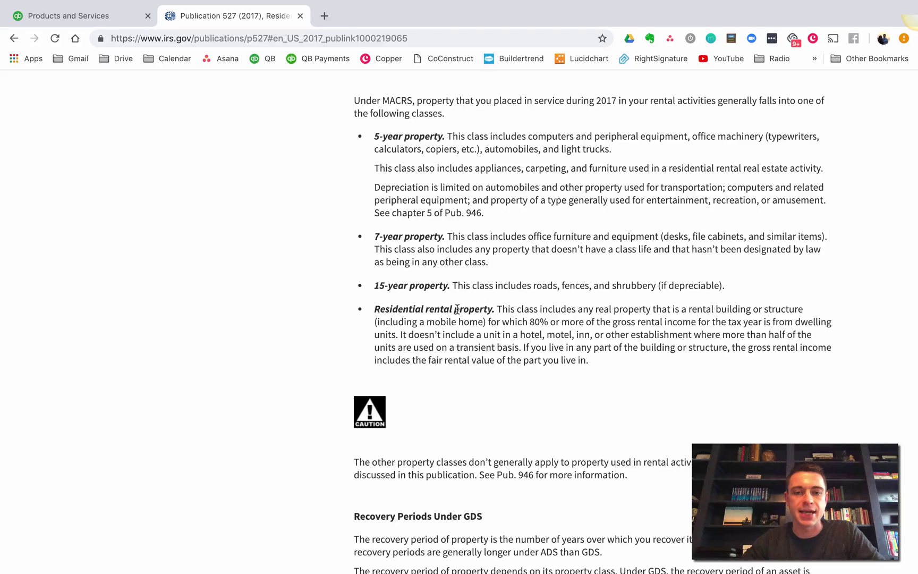
click(133, 12)
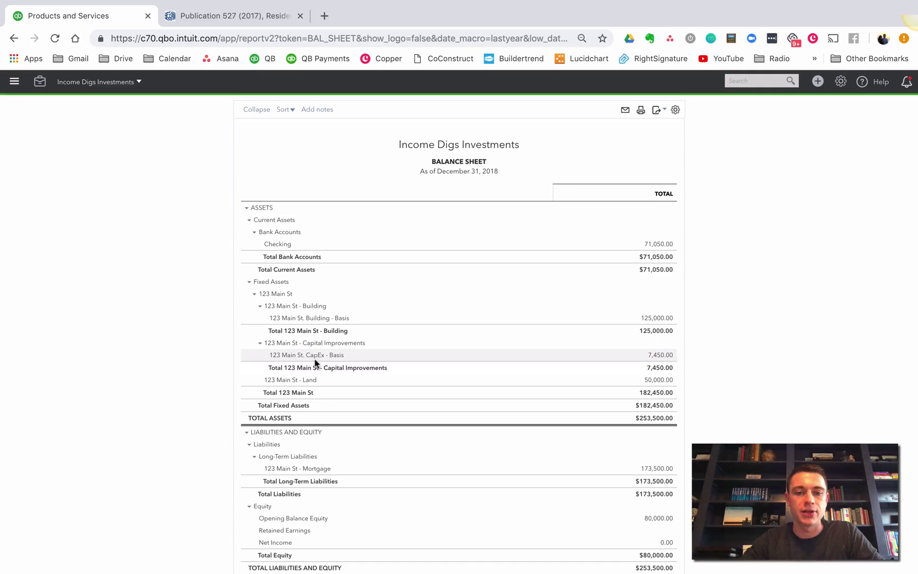
click(248, 17)
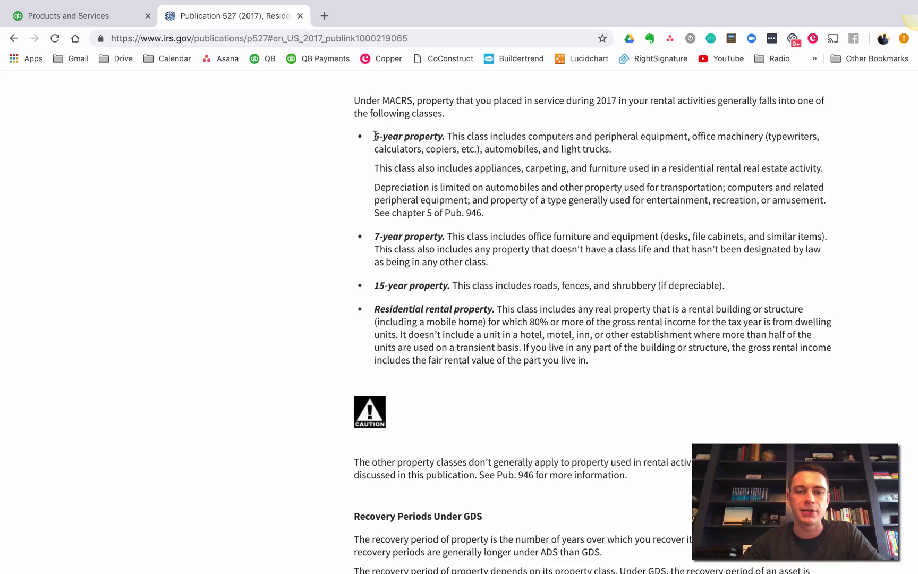
drag(375, 136, 444, 137)
click(96, 15)
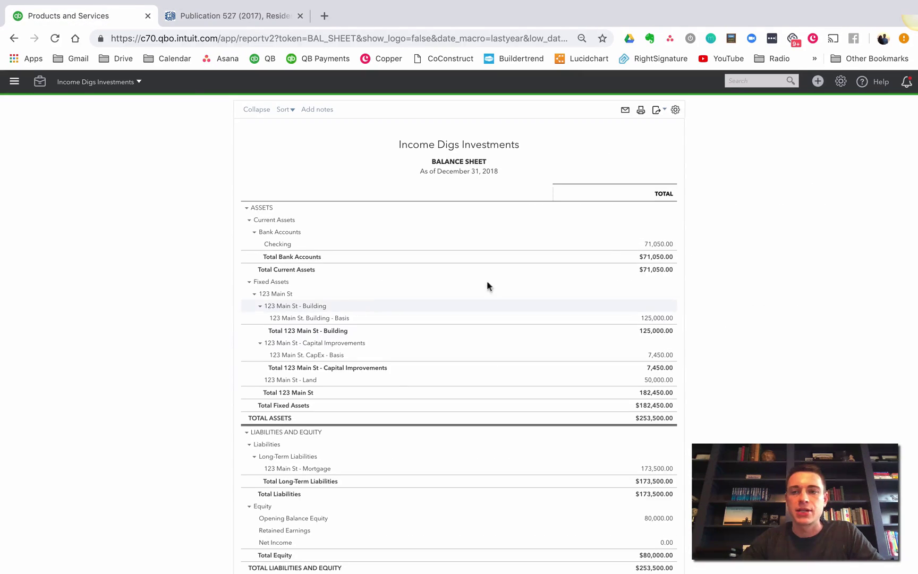
click(840, 81)
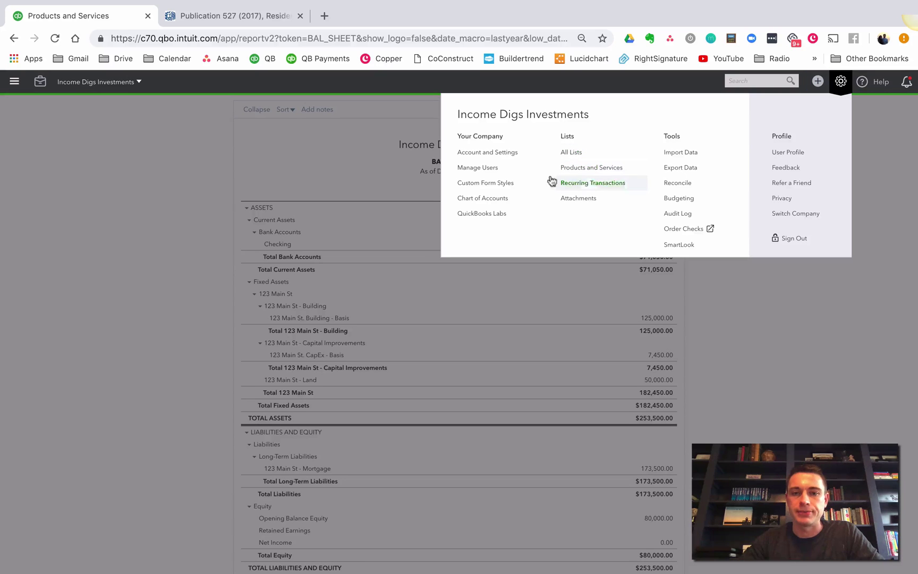
click(475, 198)
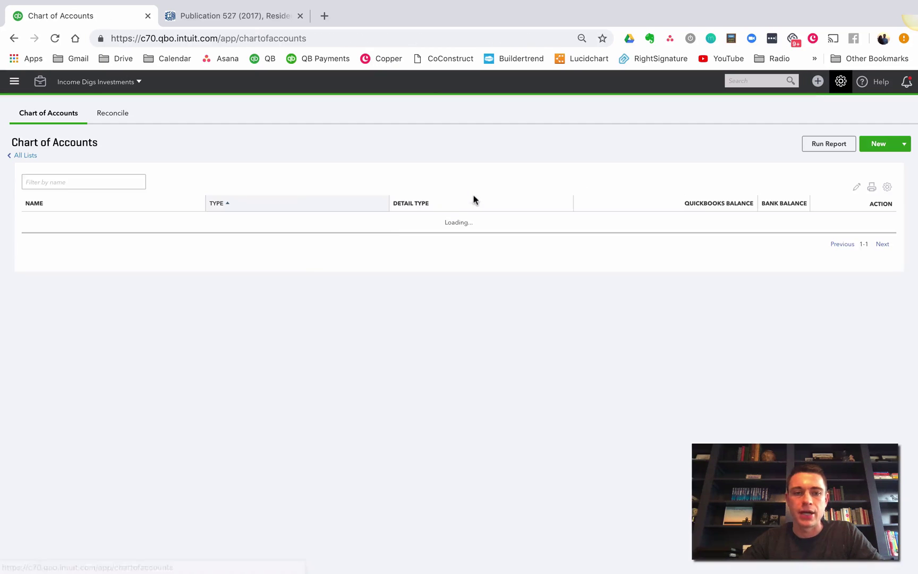
scroll(177, 302, down, 3)
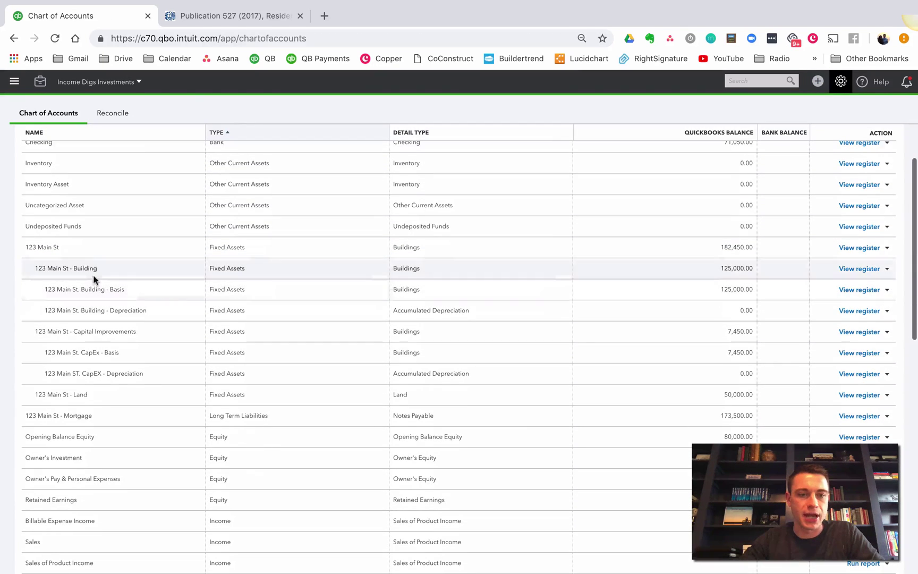
scroll(113, 300, down, 1)
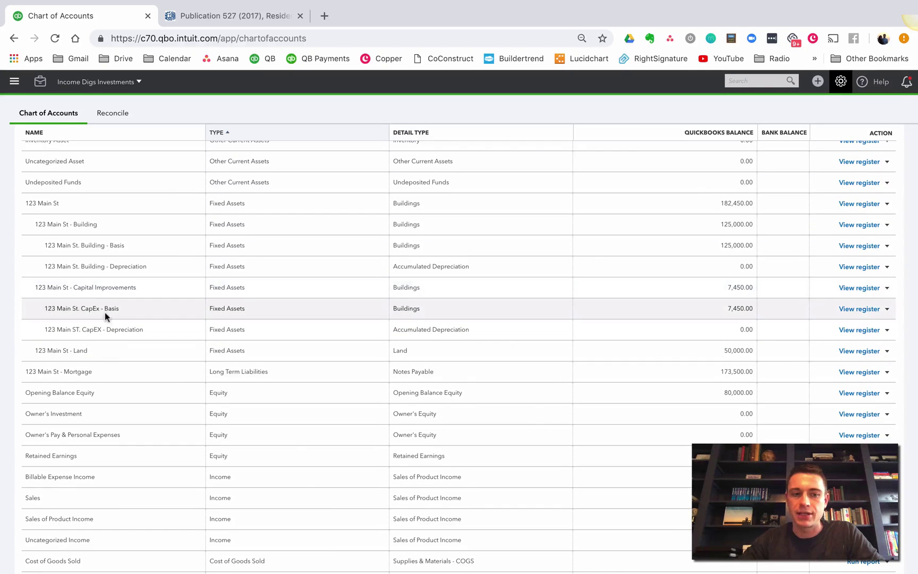
scroll(104, 307, up, 1)
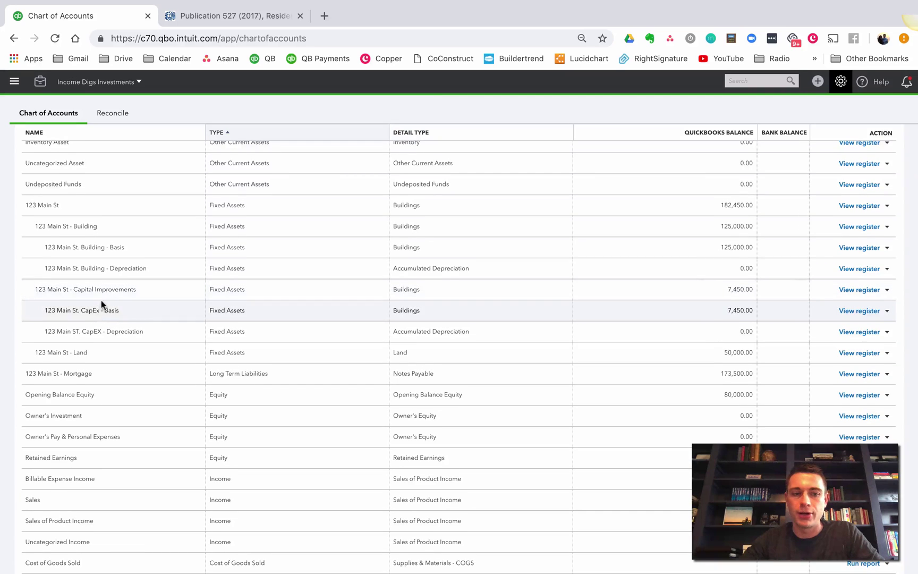
scroll(101, 301, up, 1)
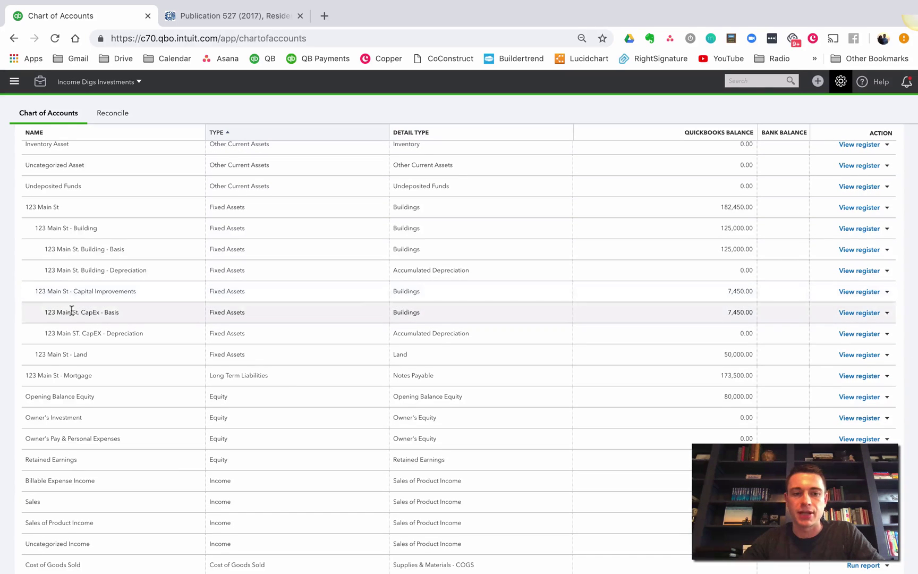
scroll(385, 294, up, 5)
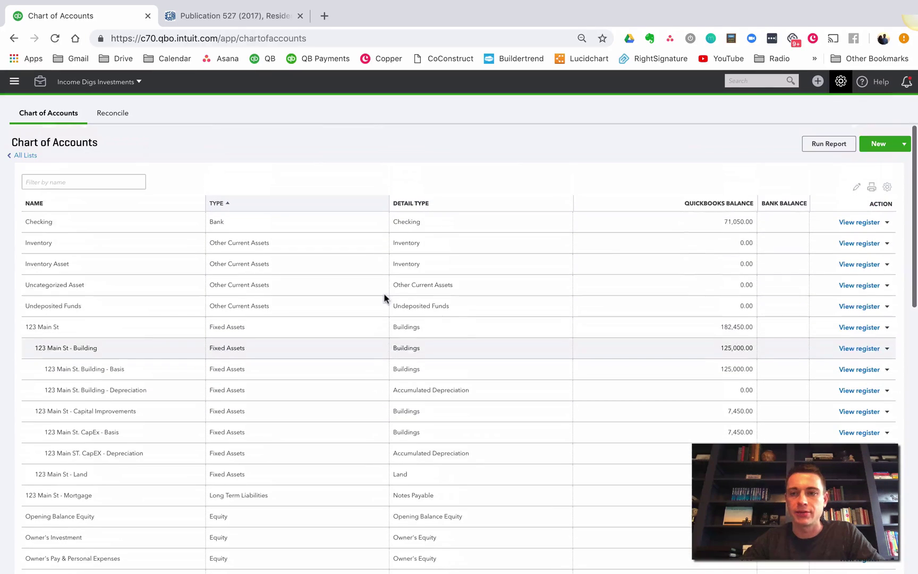
Create a Fixed Assets account 'Buildings' with Buildings detail type under parent 123 Main St
click(882, 145)
click(338, 219)
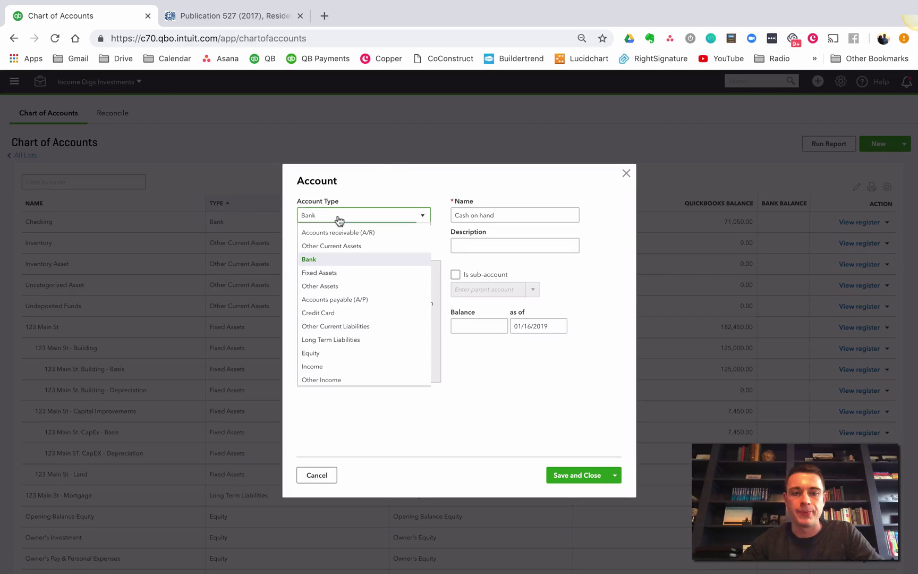
click(341, 274)
click(346, 255)
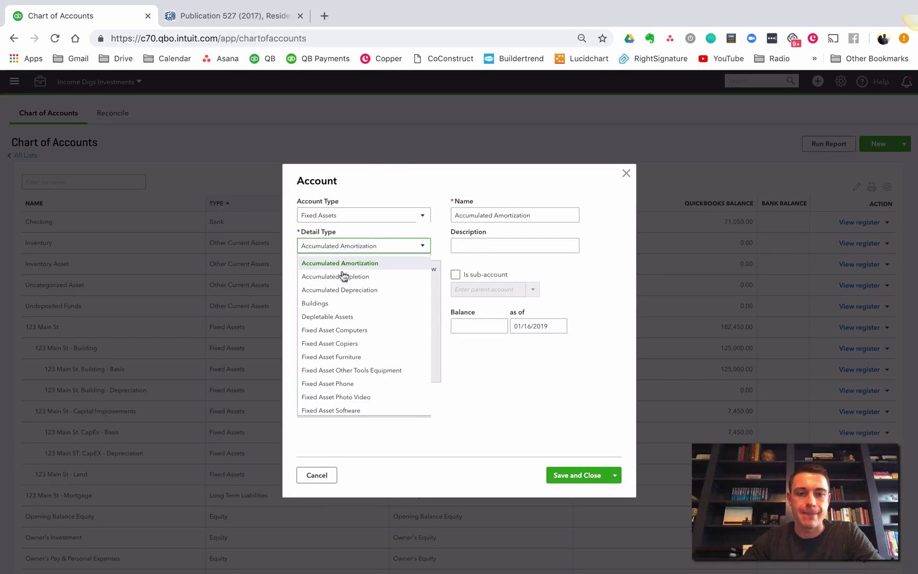
click(334, 303)
click(455, 274)
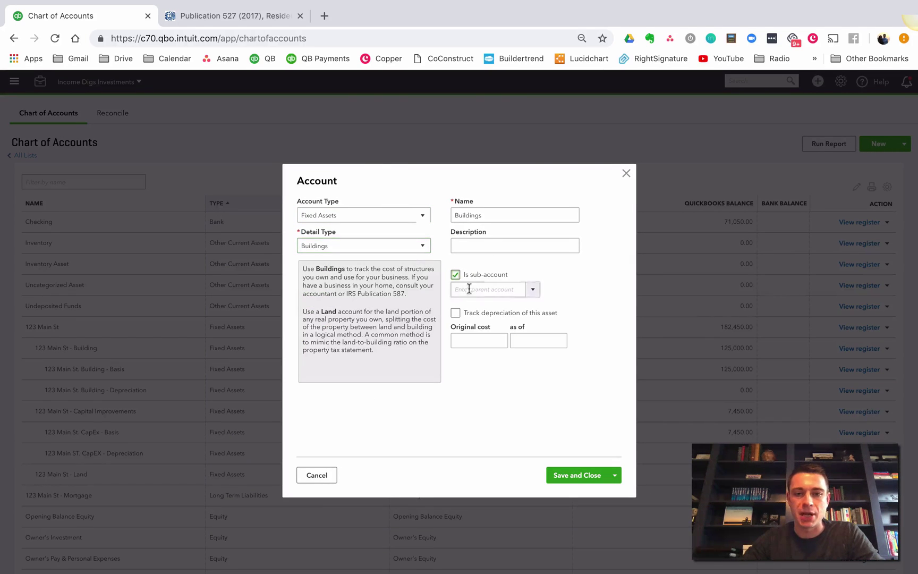
text(123 Main St)
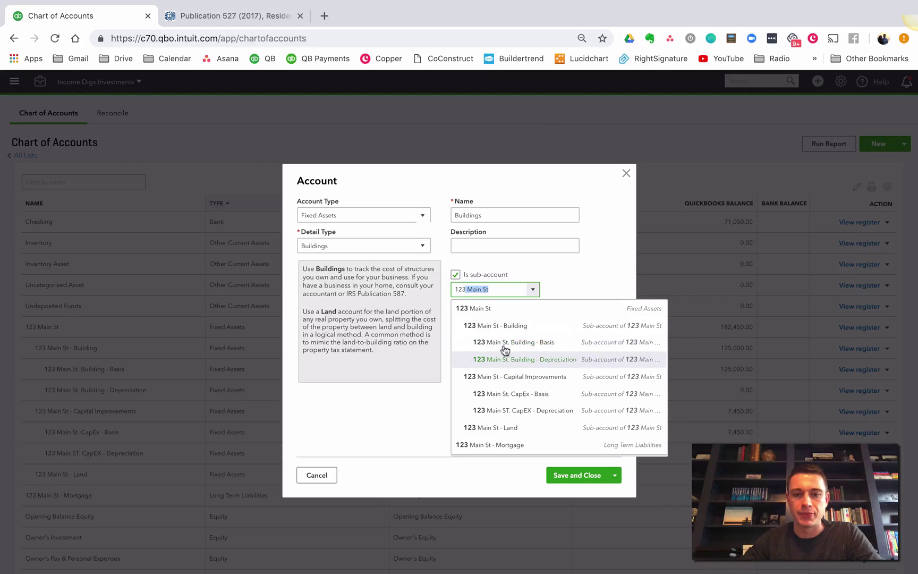
click(491, 314)
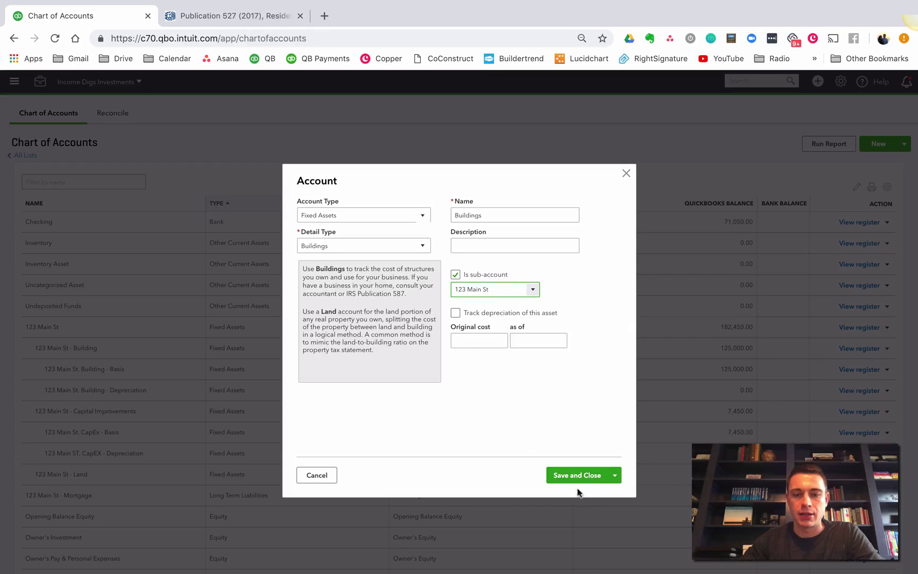
click(583, 475)
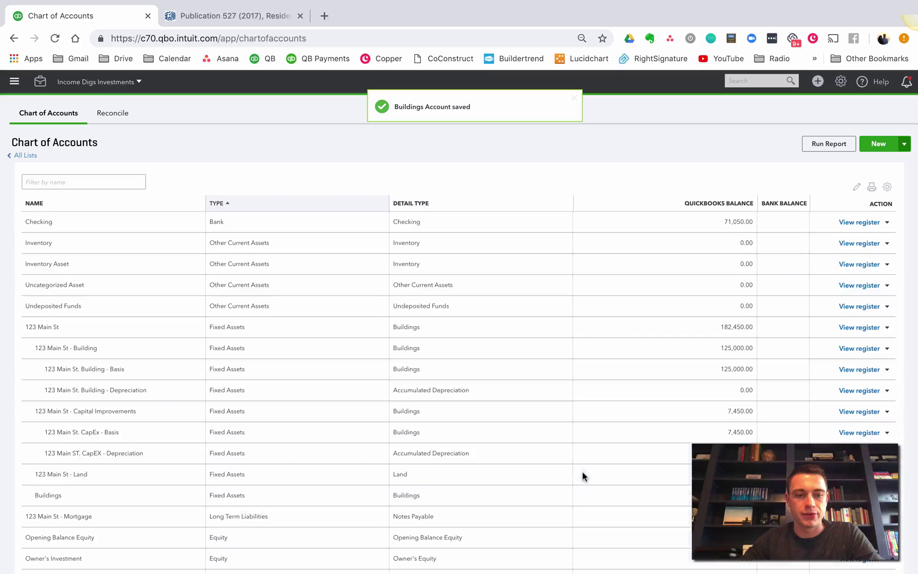
Rename the Buildings account to '123 Main St - All CapEx'
scroll(112, 418, down, 3)
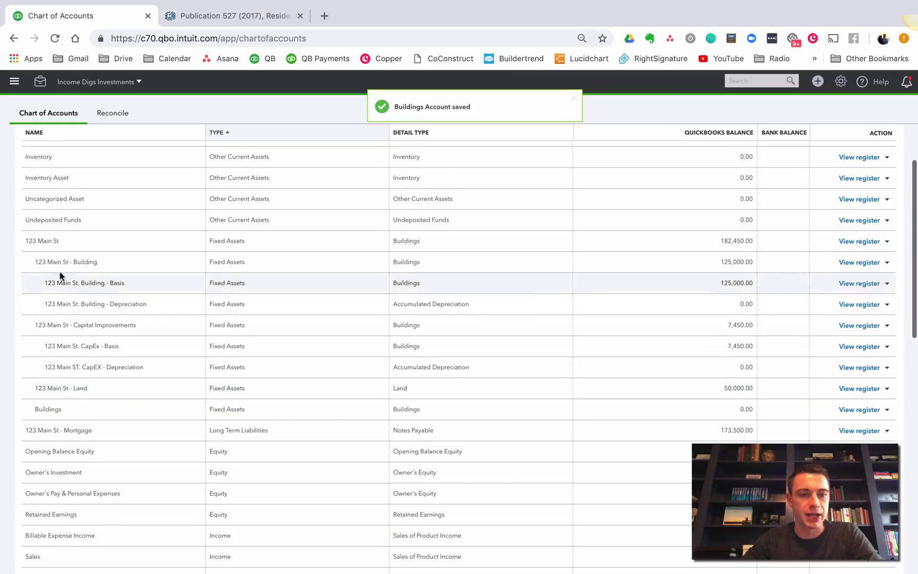
scroll(41, 263, up, 1)
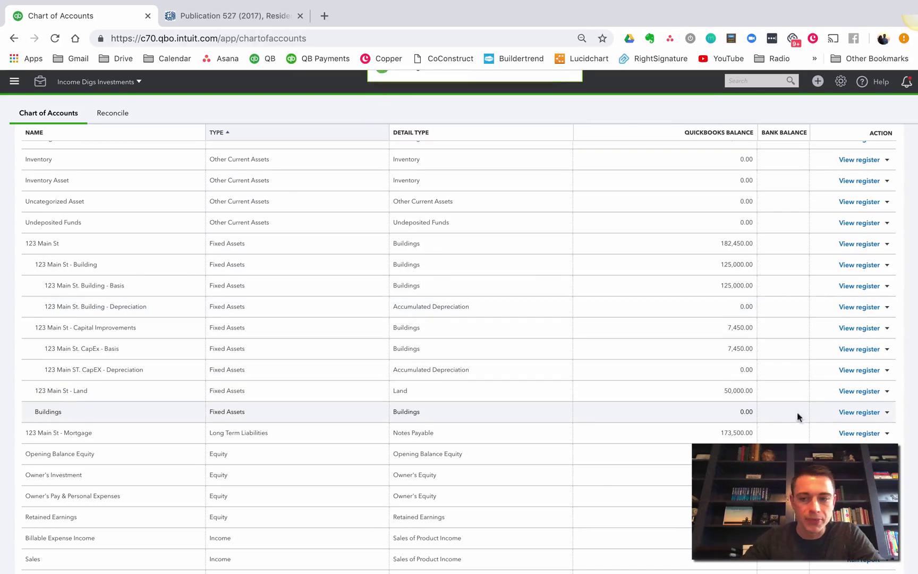
click(887, 412)
click(826, 426)
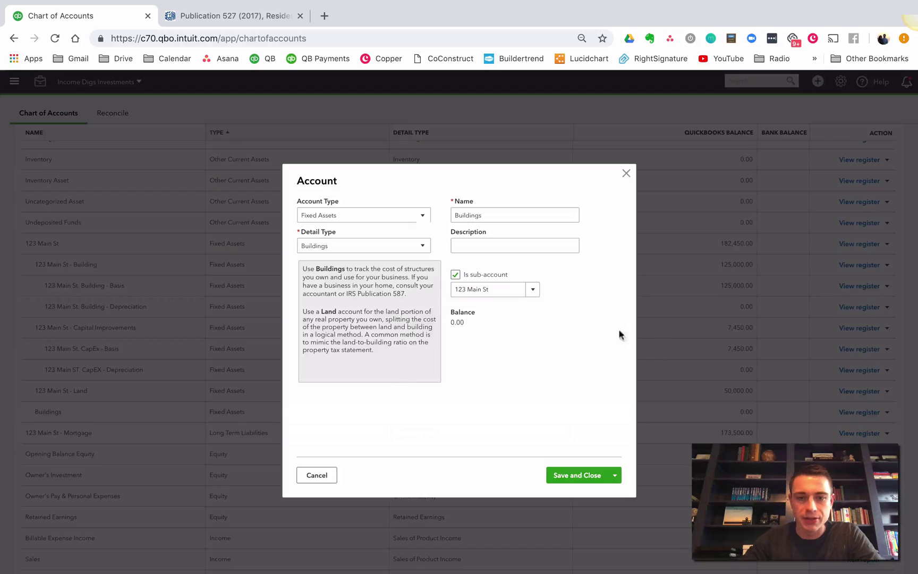
double_click(526, 215)
text(123 Main St - All)
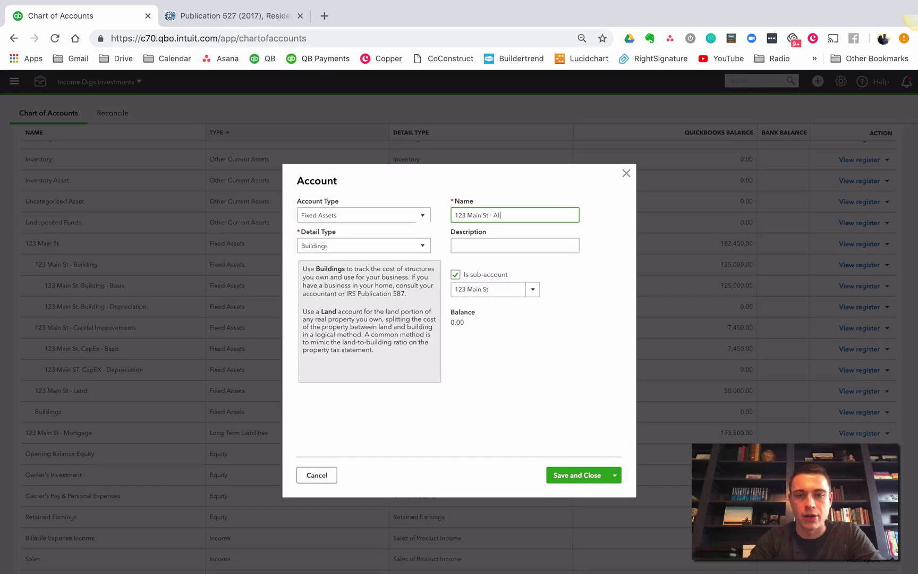
text( CapEx)
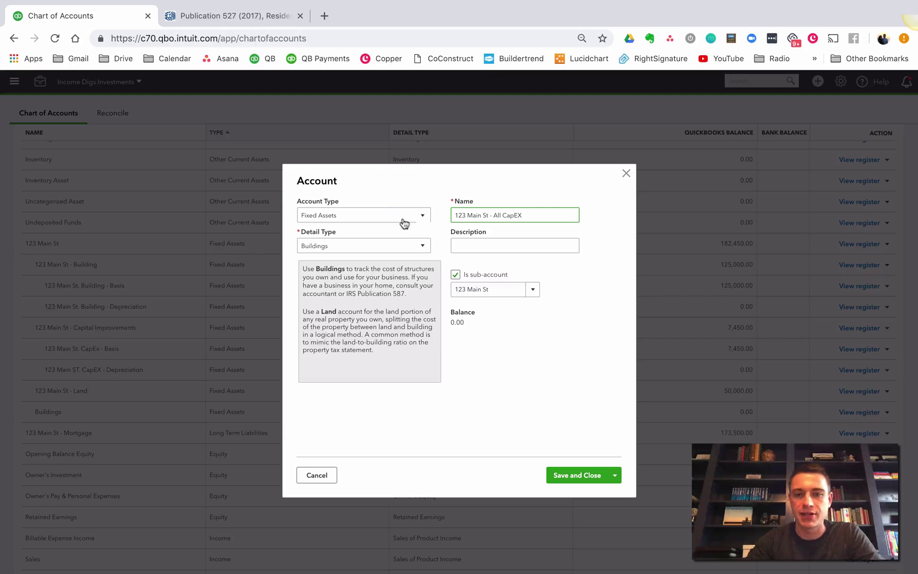
click(584, 475)
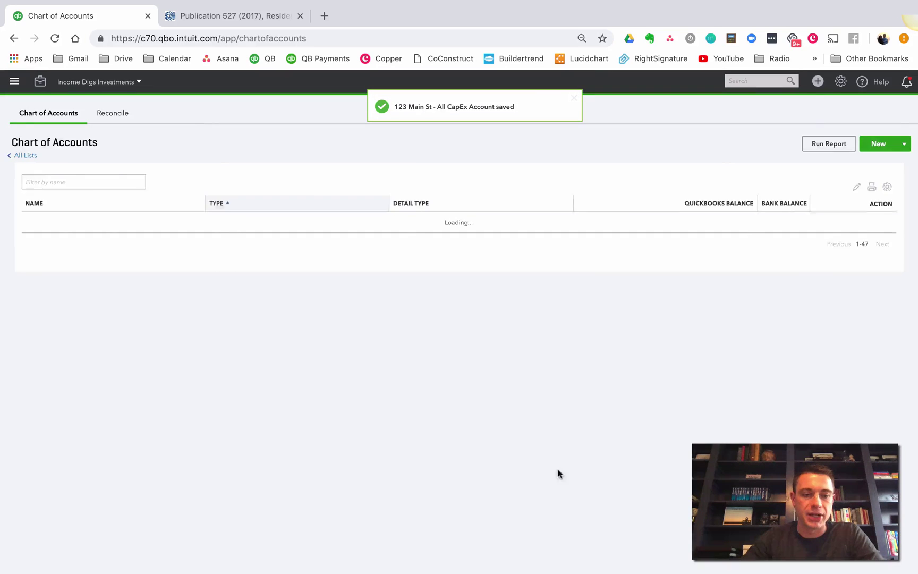
Make 123 Main St - Capital Improvements a sub-account of 123 Main St - All CapEx
scroll(127, 307, up, 2)
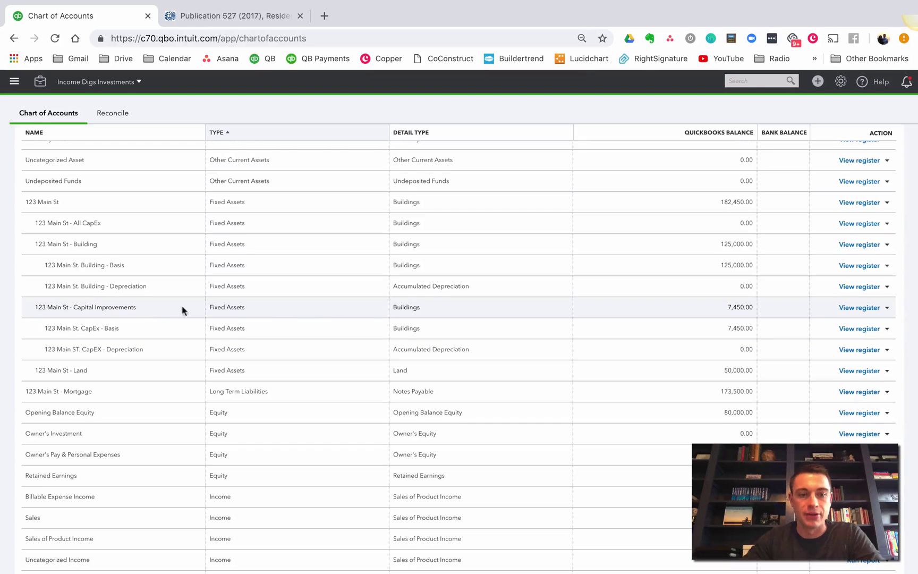
click(886, 308)
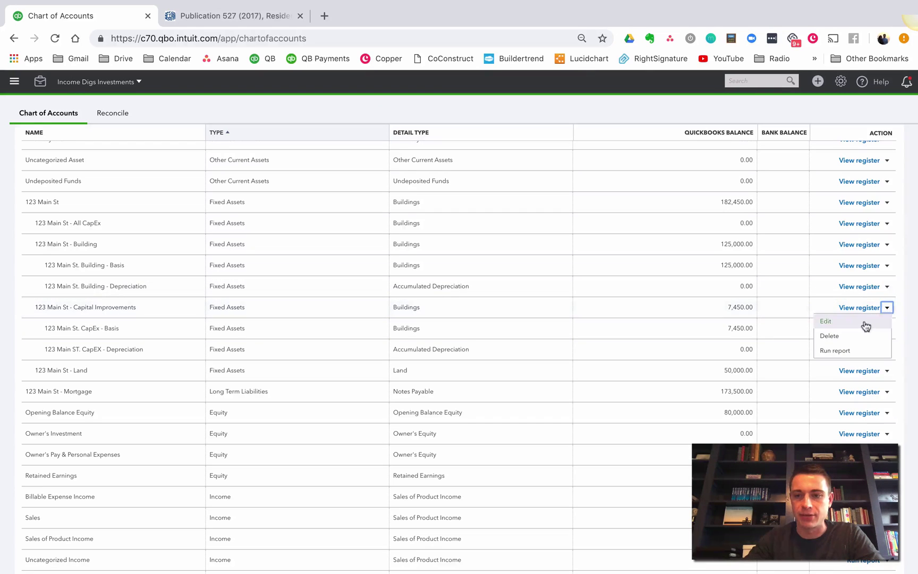
click(864, 323)
click(534, 290)
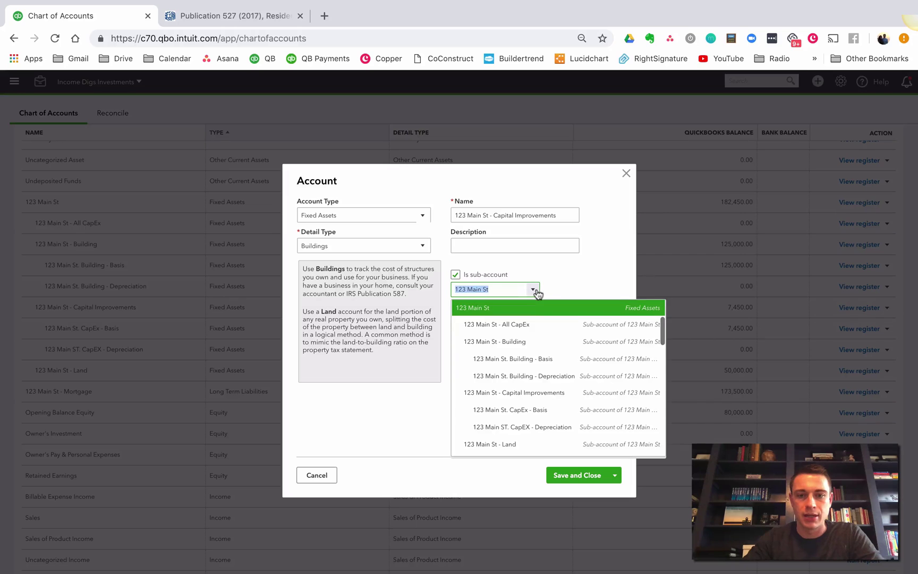
click(524, 325)
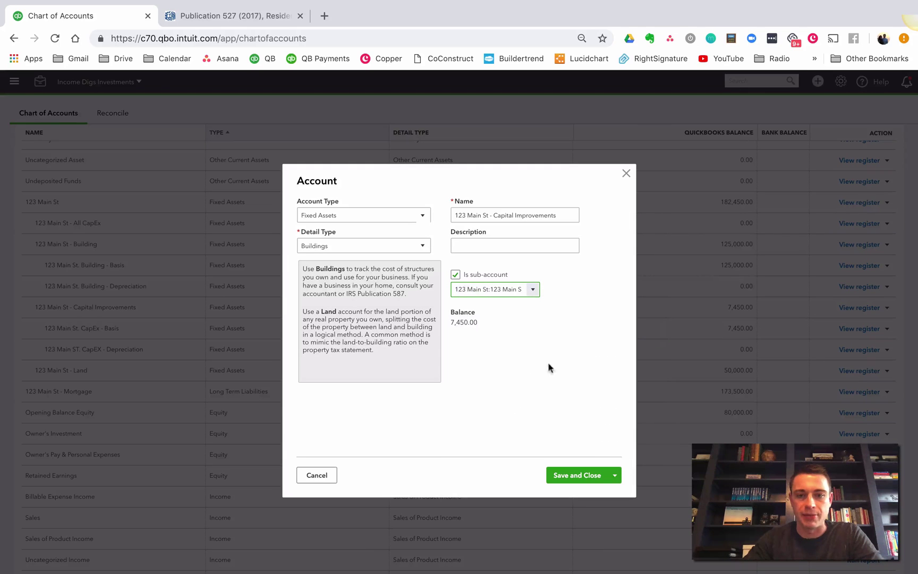
click(586, 476)
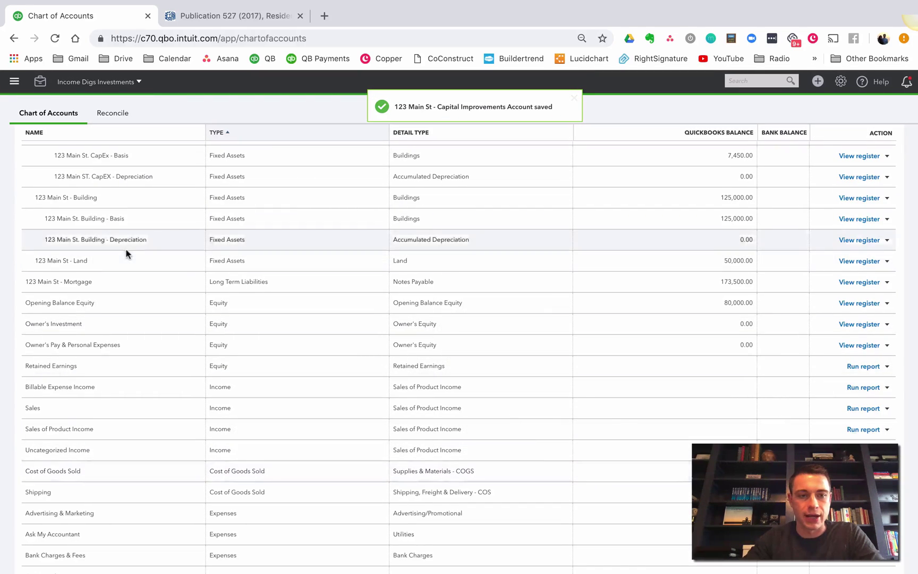
Rename Capital Improvements to '123 Main St - Structural Improvements'
scroll(127, 253, up, 3)
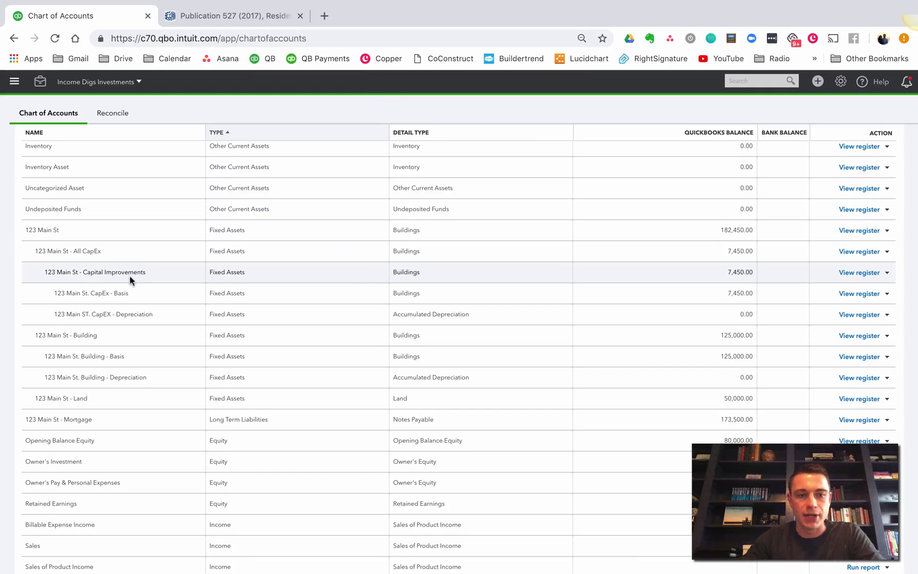
click(887, 272)
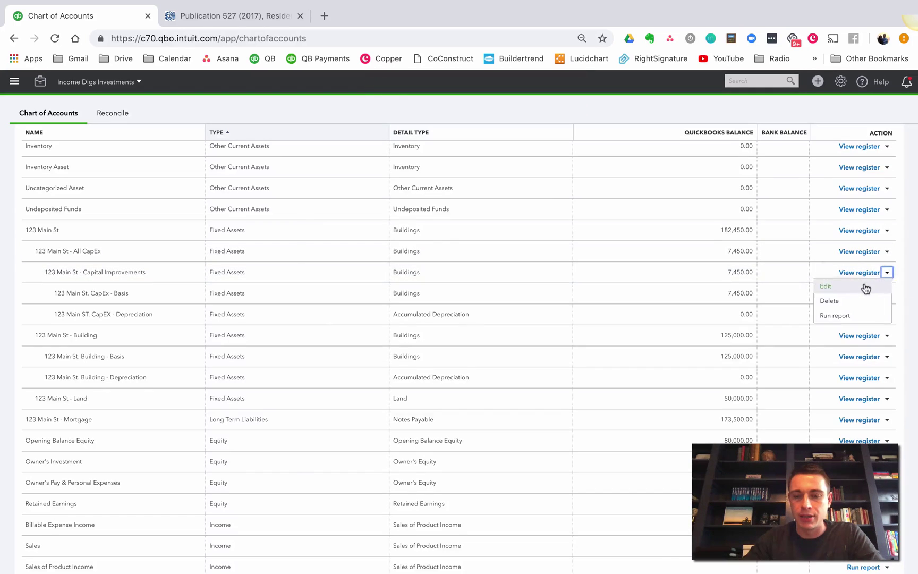
click(865, 286)
drag(568, 215, 494, 217)
text(ST)
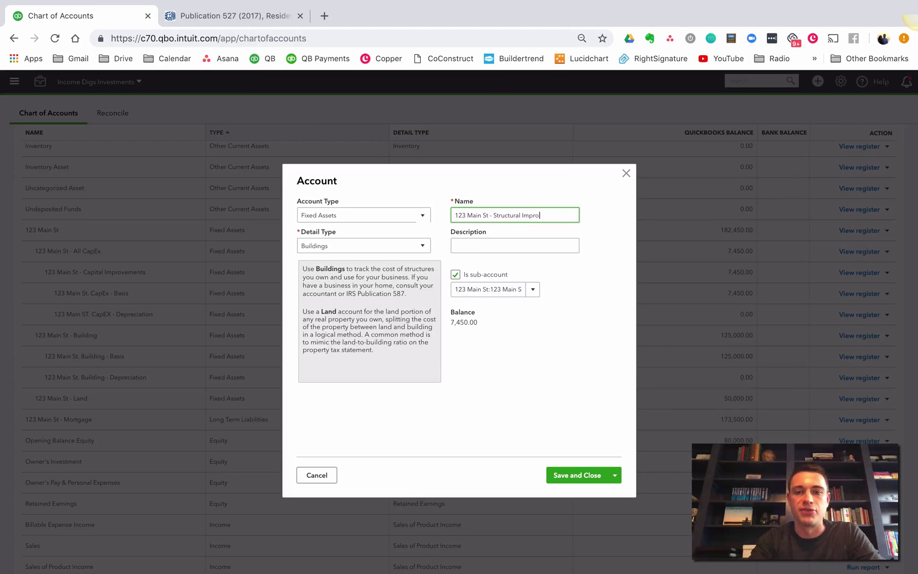
text(ructural Improvements)
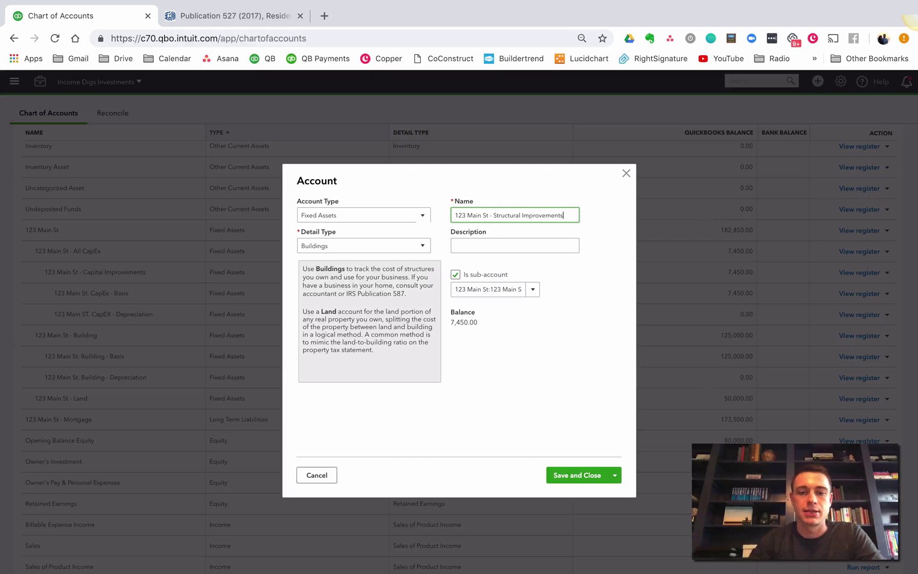
click(577, 476)
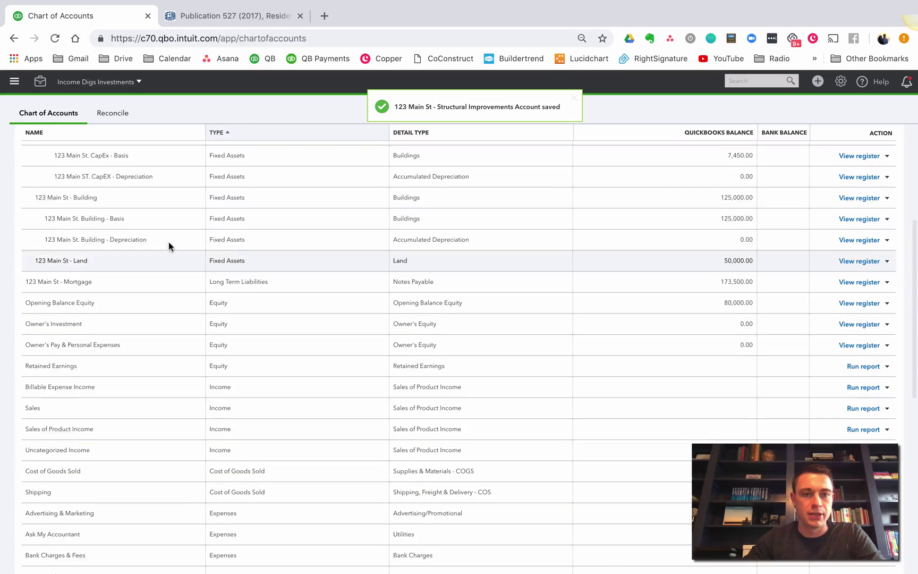
Rename 123 Main St. CapEx - Basis to '123 Main St. CapEx - Structural Basis'
scroll(169, 242, up, 3)
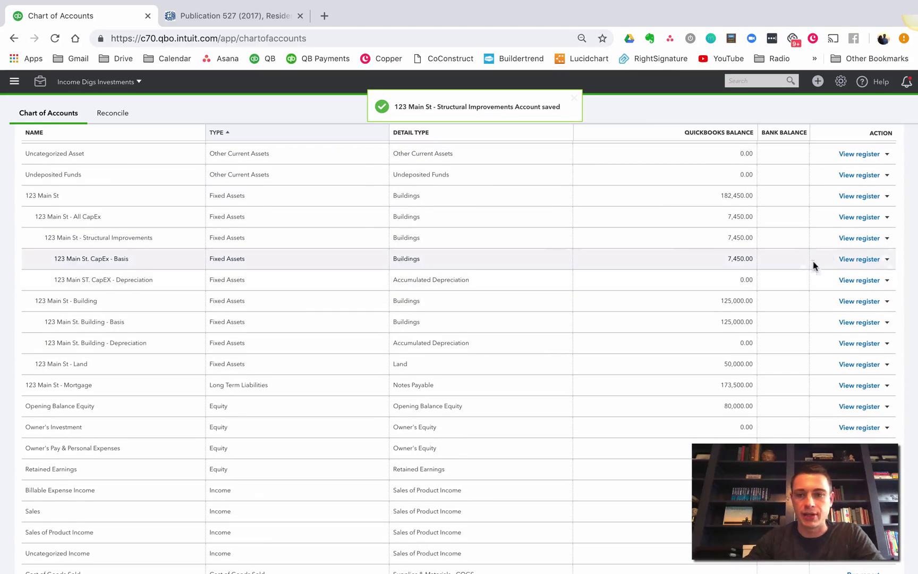
click(888, 259)
click(866, 272)
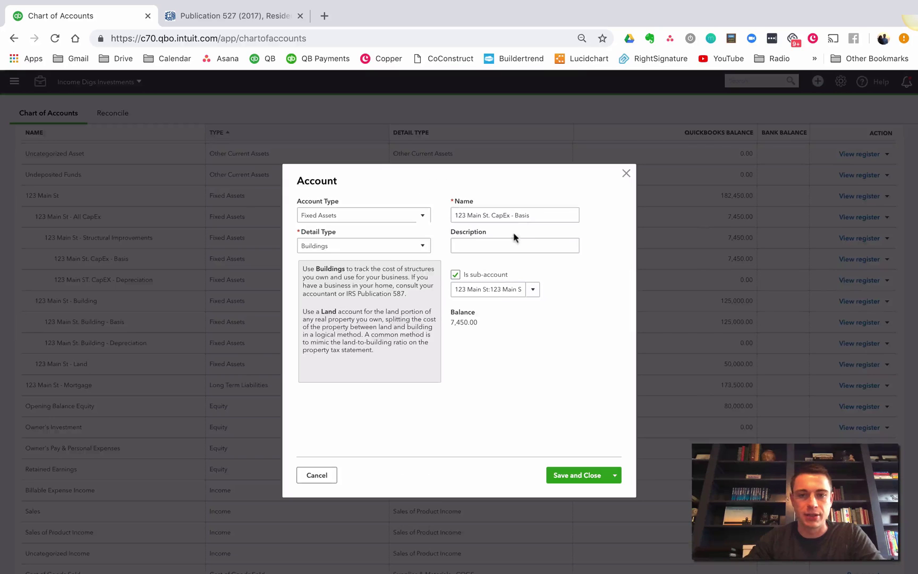
click(545, 215)
click(512, 215)
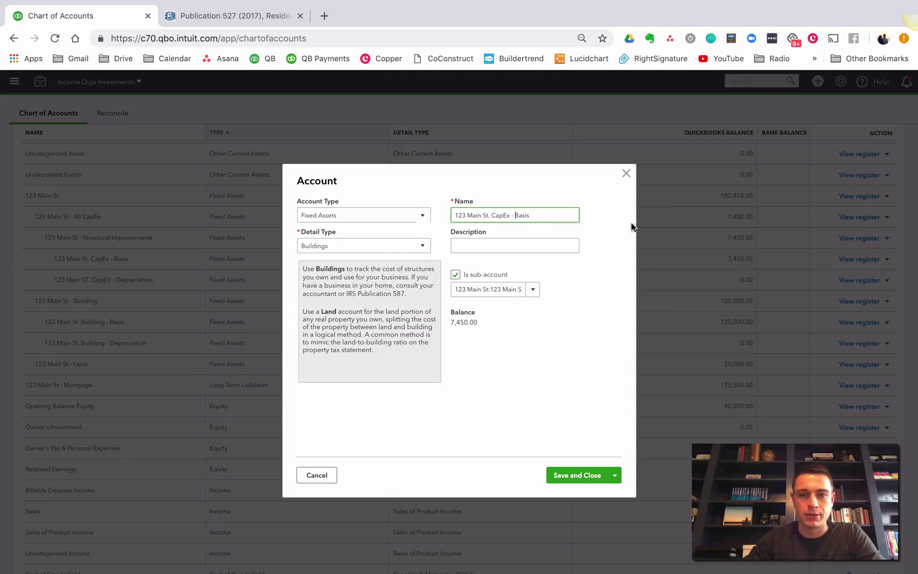
text(Structural)
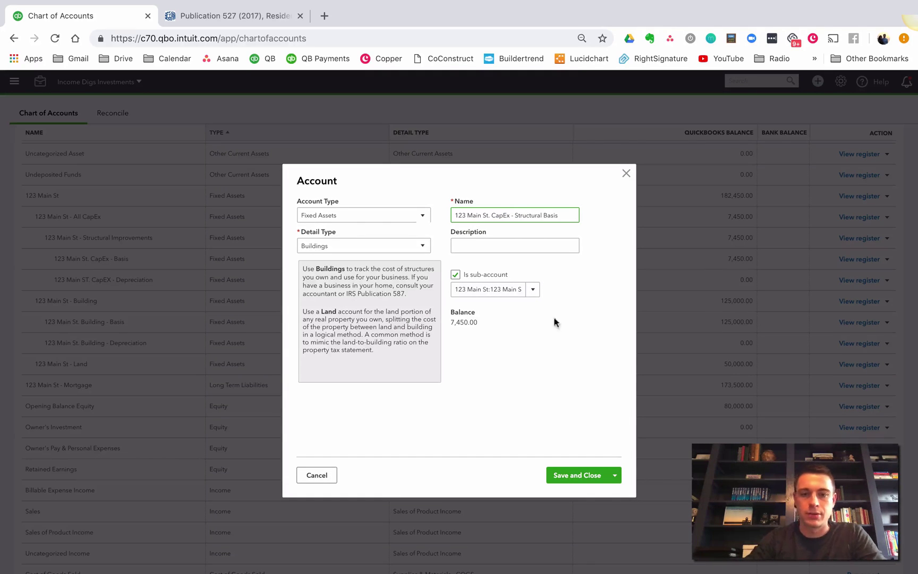
click(587, 475)
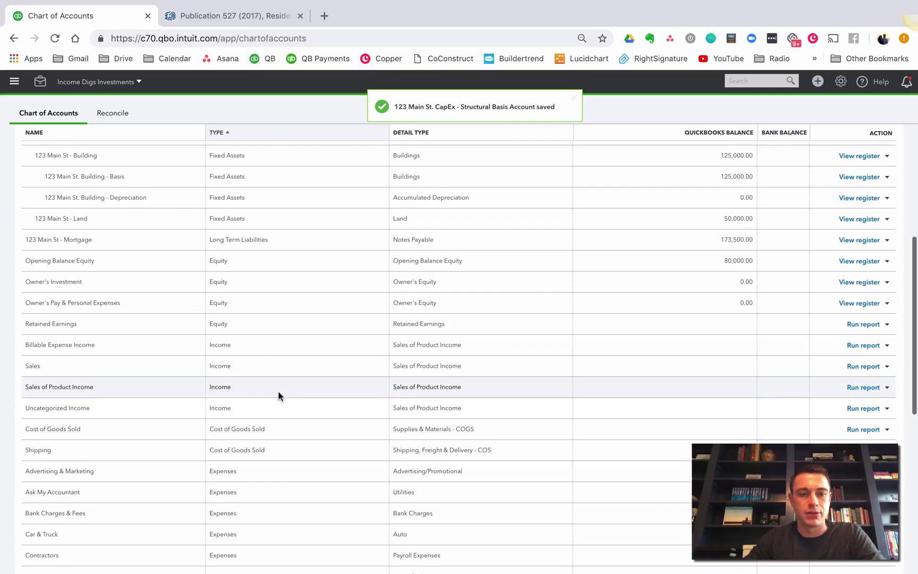
Insert 'Structural' before 'Depreciation' in the CapEx depreciation account name and save it
scroll(278, 396, up, 3)
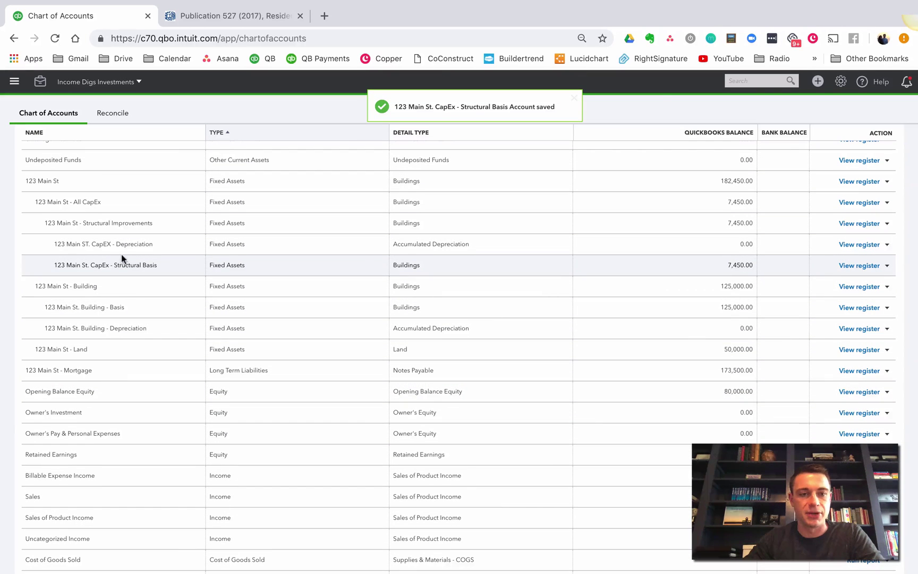
click(887, 244)
click(869, 258)
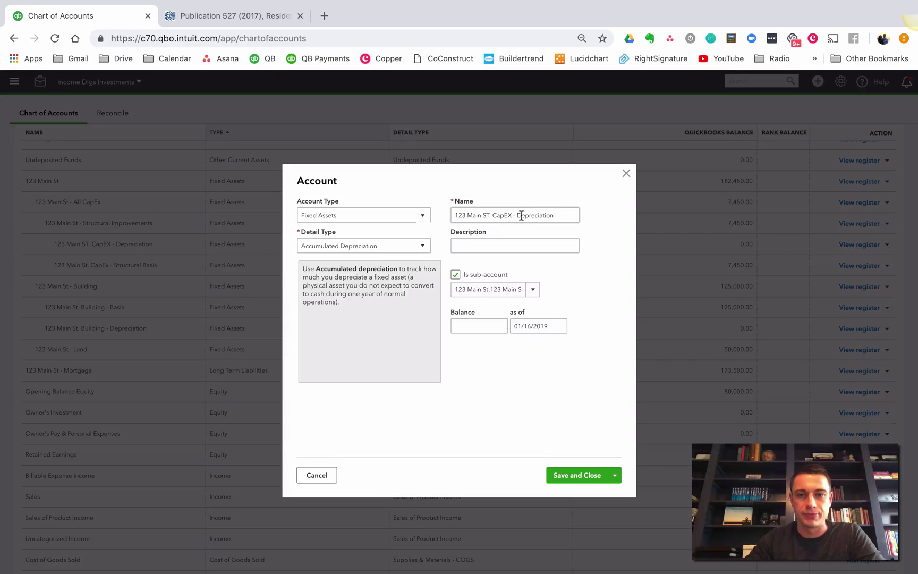
triple_click(520, 215)
click(455, 216)
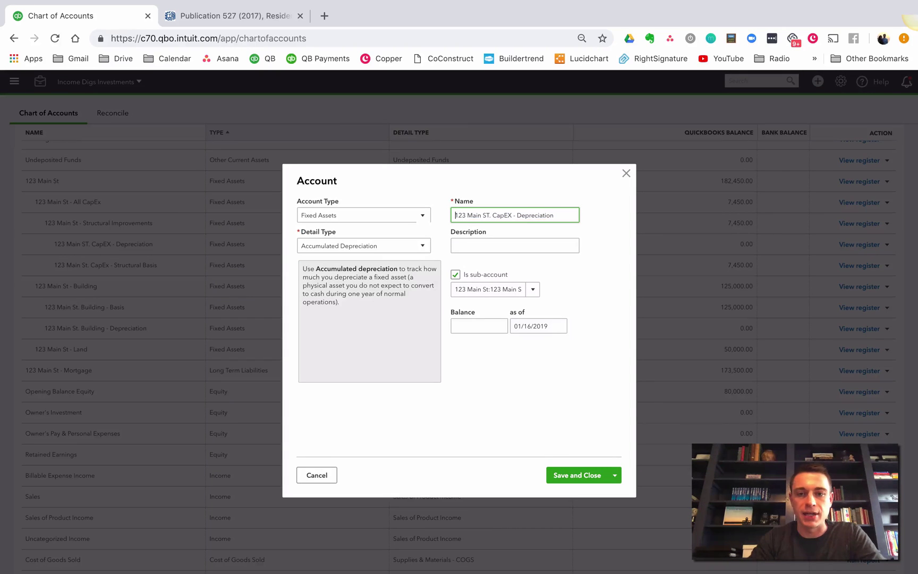
click(518, 215)
text(Structural)
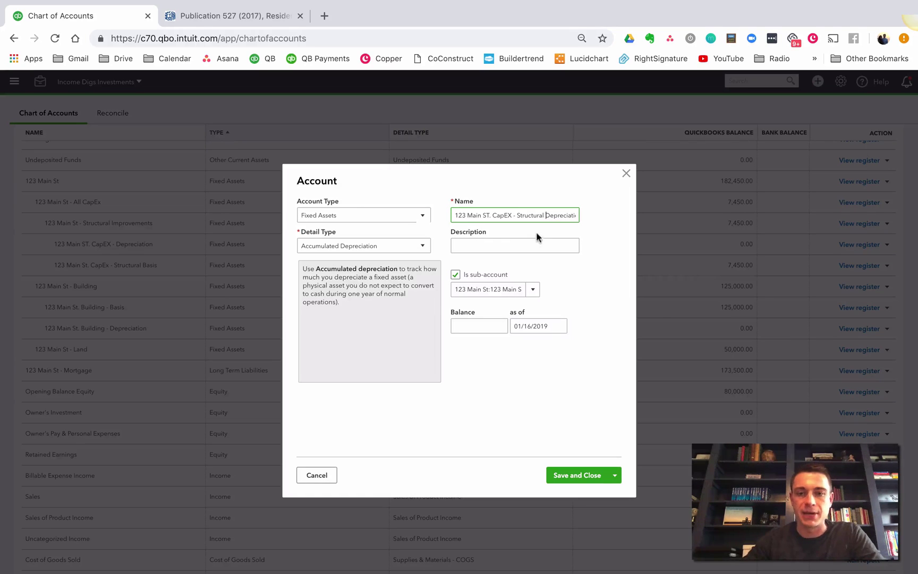
click(598, 479)
scroll(125, 285, up, 4)
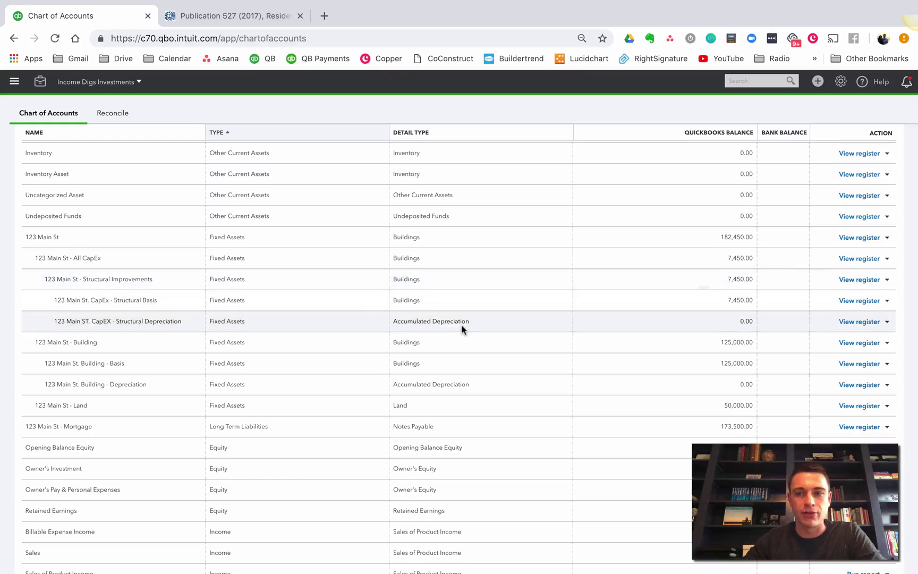
scroll(463, 327, up, 3)
Fill in '123 Main St - 5 Year Improvements' as a Fixed Assets/Buildings sub-account of All CapEx, tracking depreciation
click(890, 151)
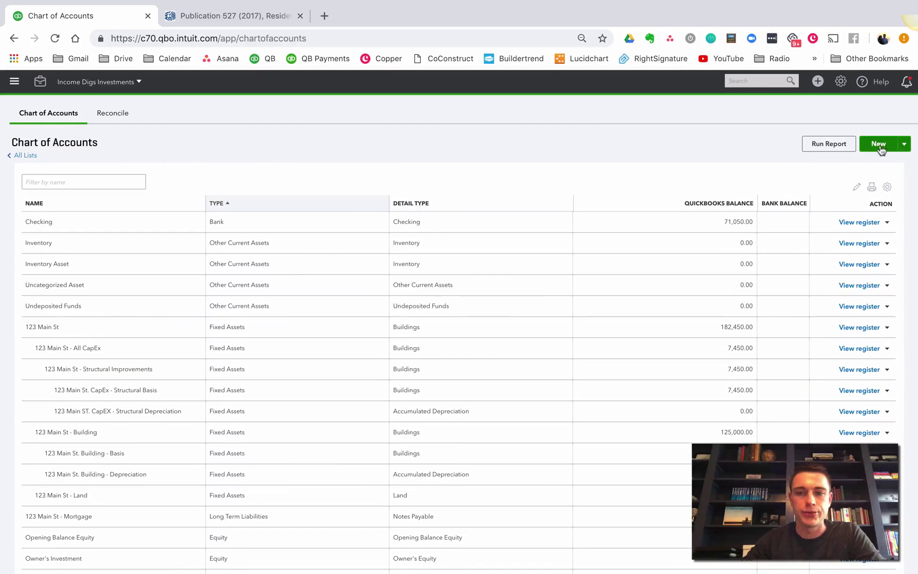
click(352, 216)
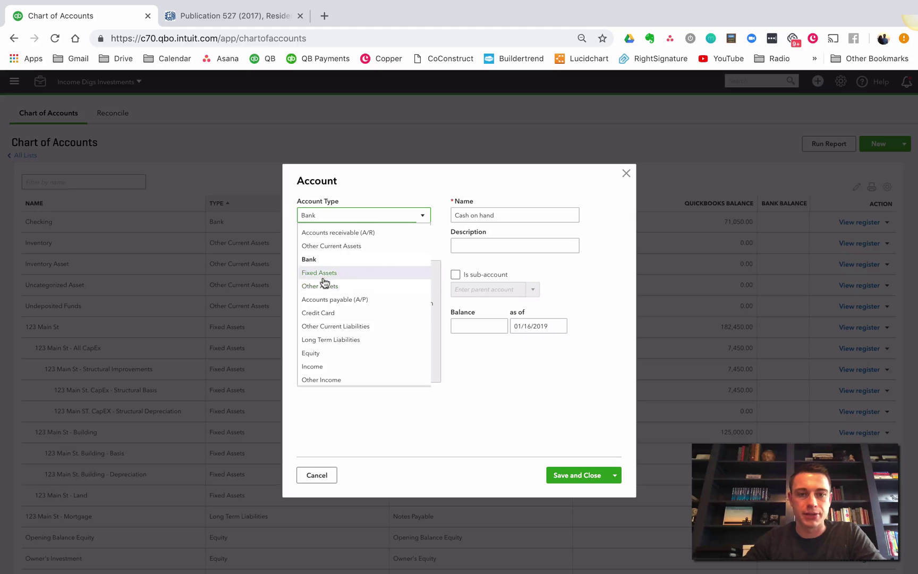
click(323, 273)
click(334, 250)
click(326, 303)
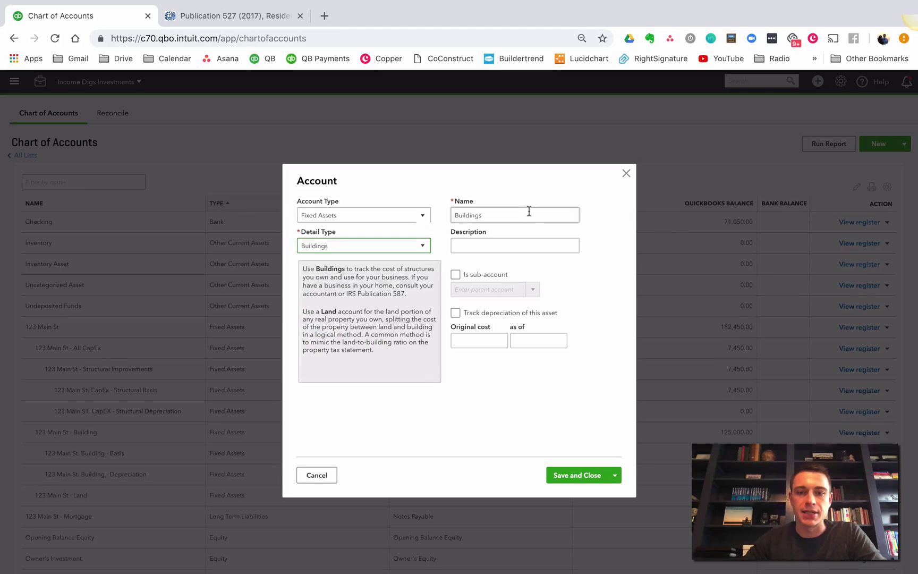
double_click(529, 212)
text(123 Main St -)
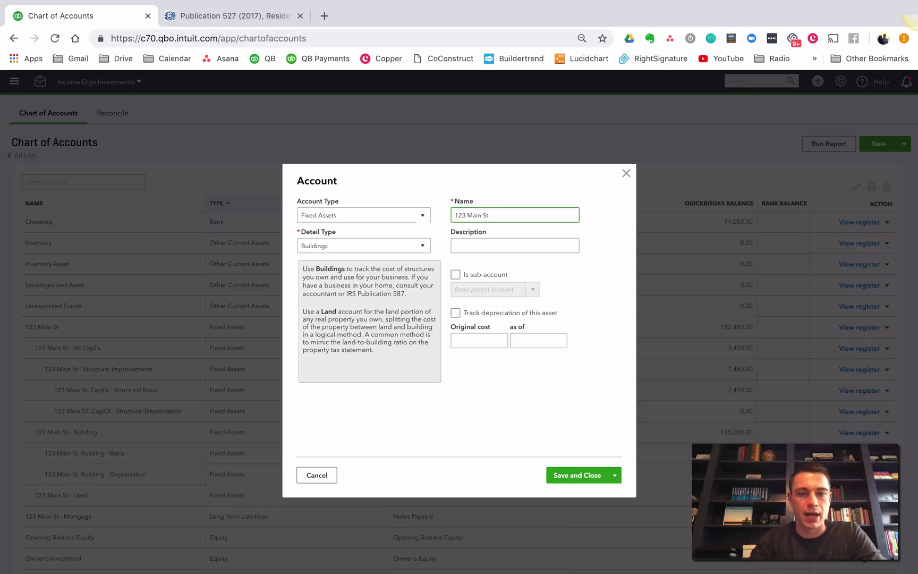
text( 5 Year)
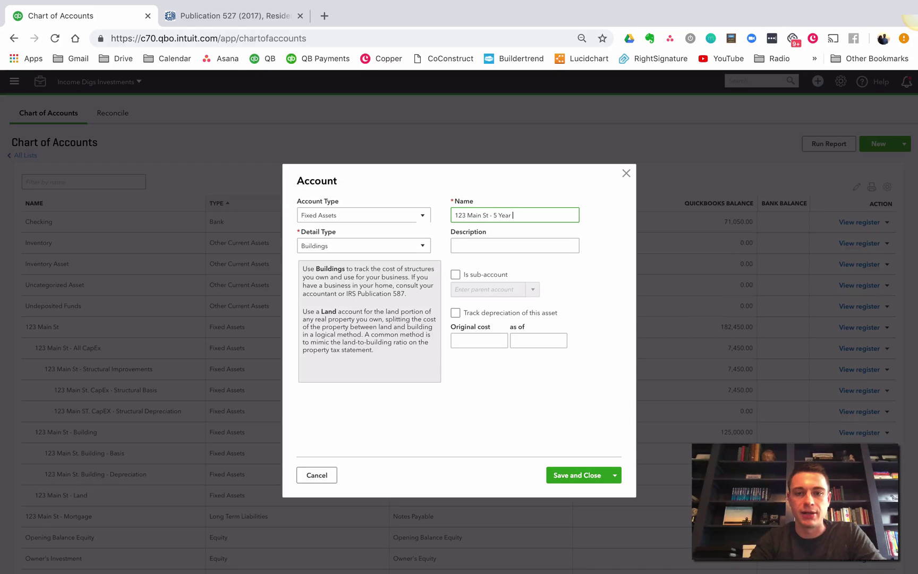
text( Improvements)
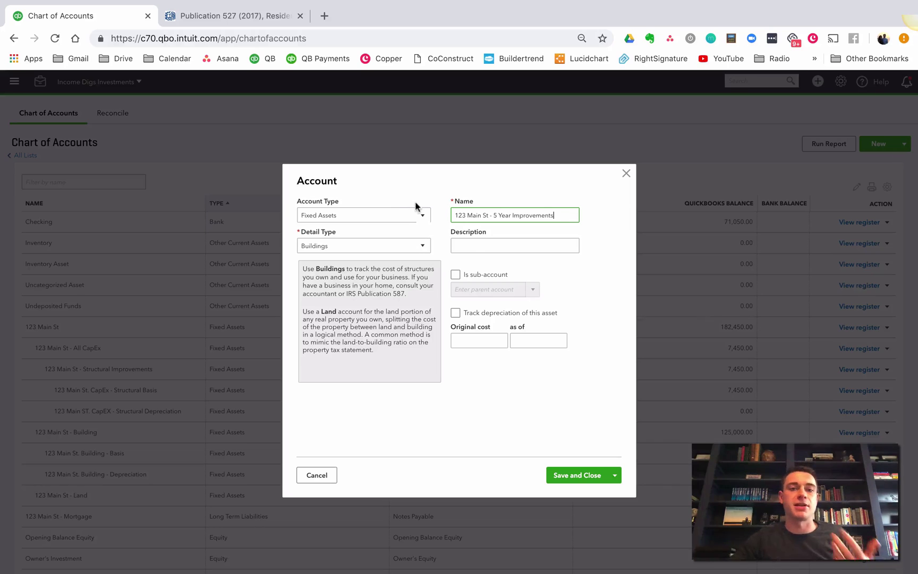
click(456, 275)
text(123 Main St)
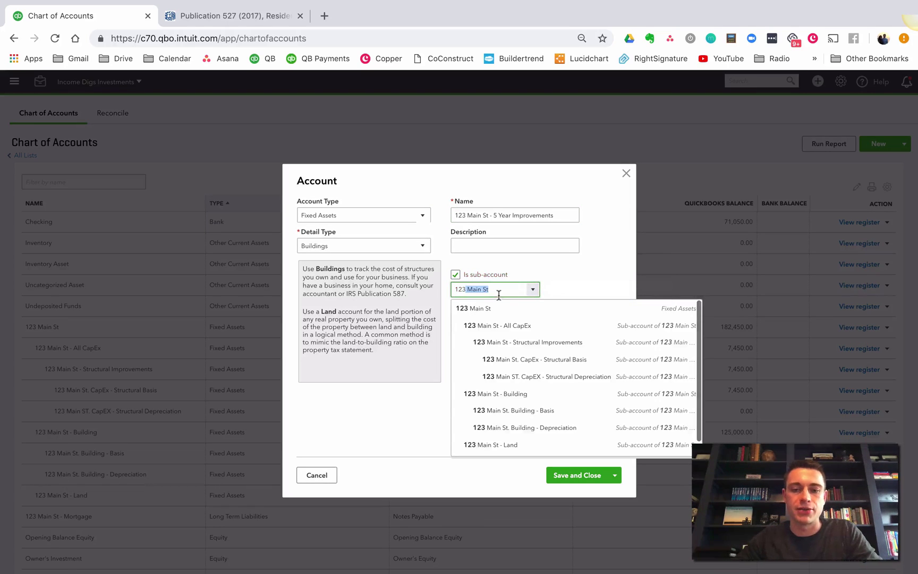
click(510, 327)
click(455, 312)
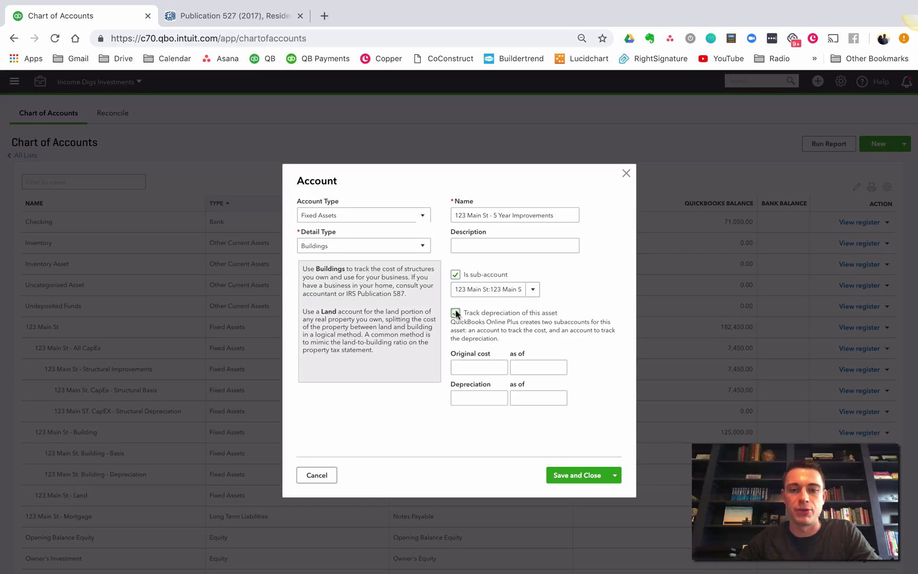
Save the new account and rename its Depreciation sub-account to '123 Main - 5 Year Depreciation'
click(580, 478)
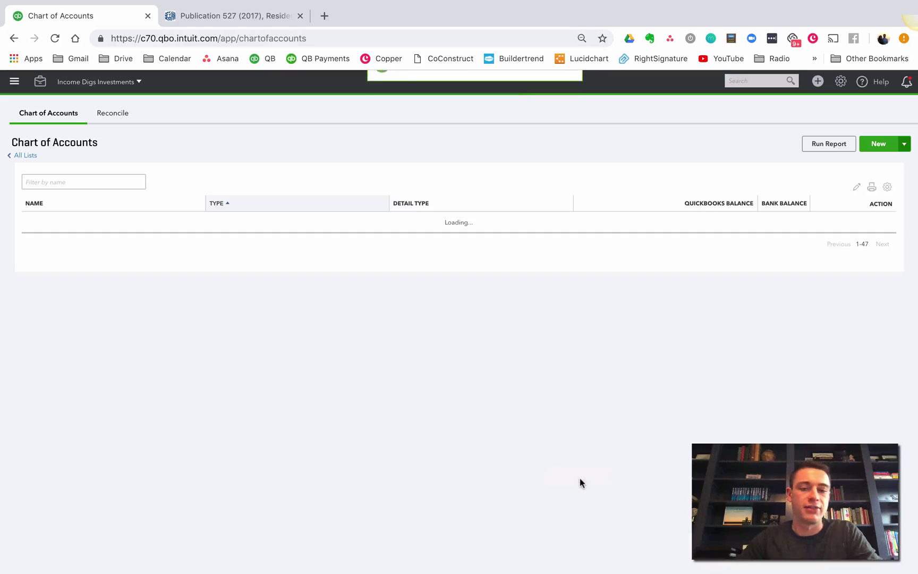
scroll(160, 449, down, 2)
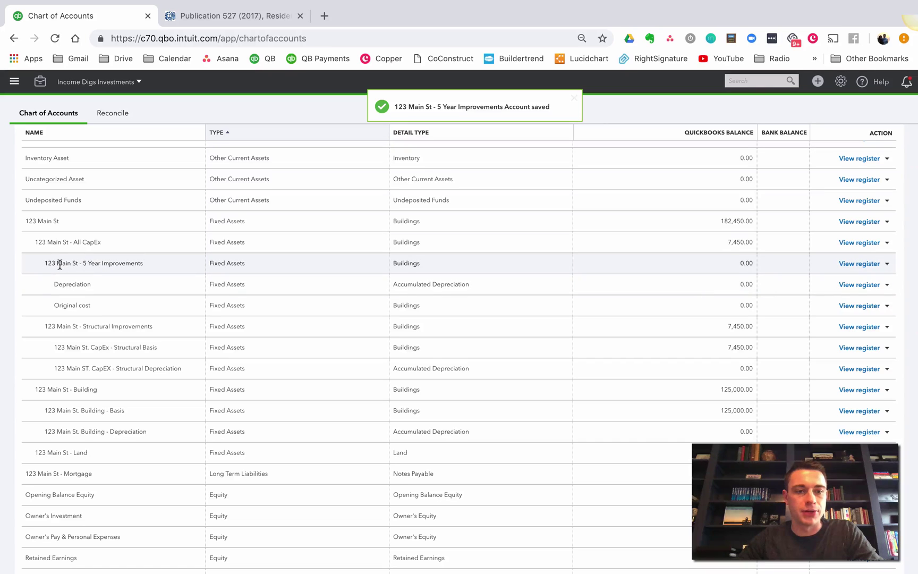
click(887, 285)
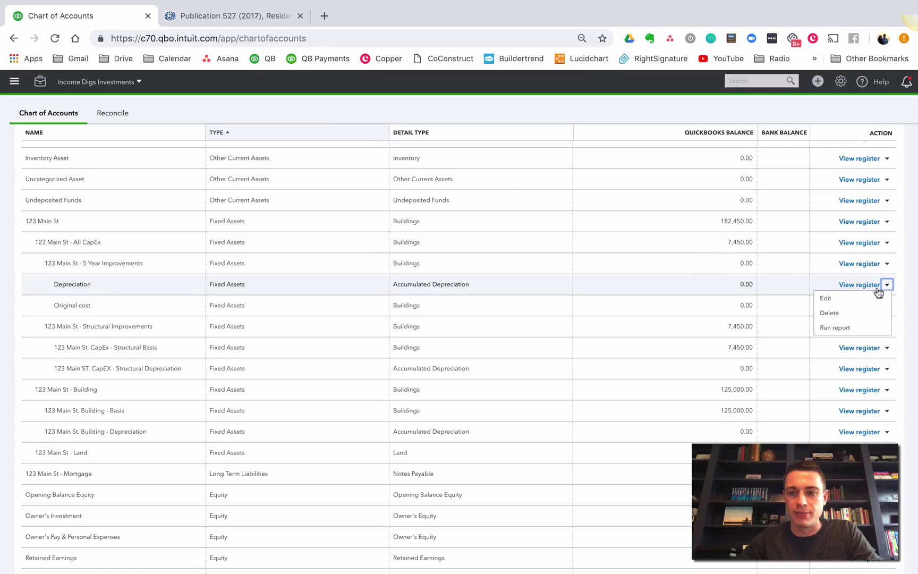
click(850, 301)
double_click(473, 212)
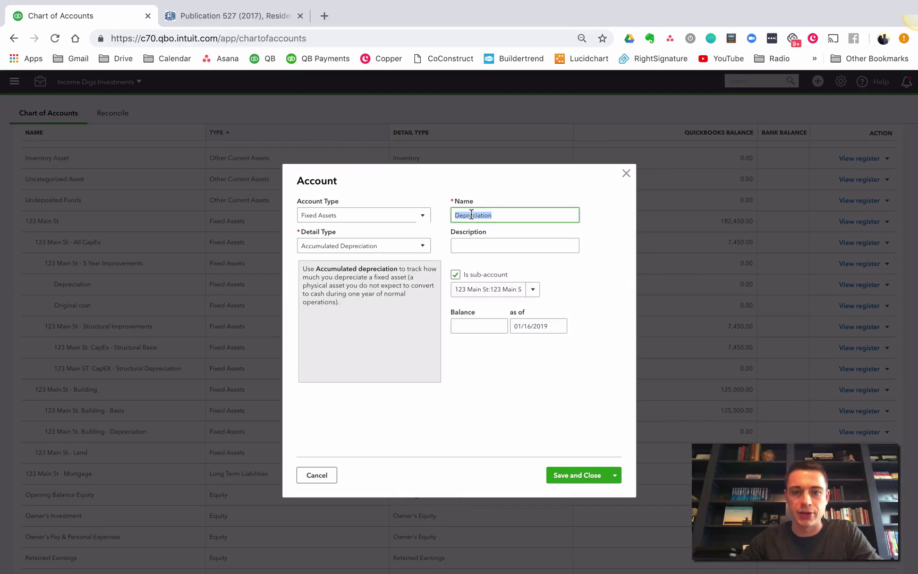
text(5 Year)
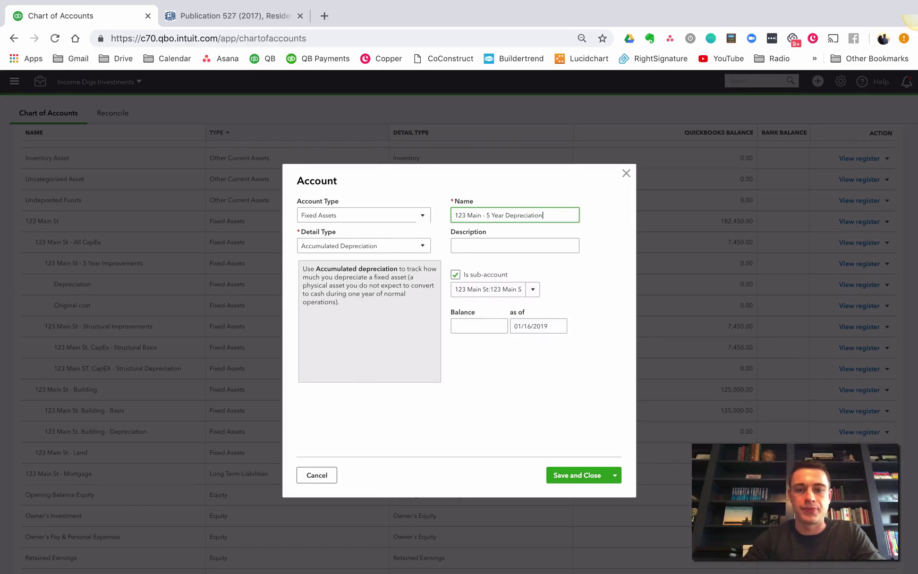
click(569, 475)
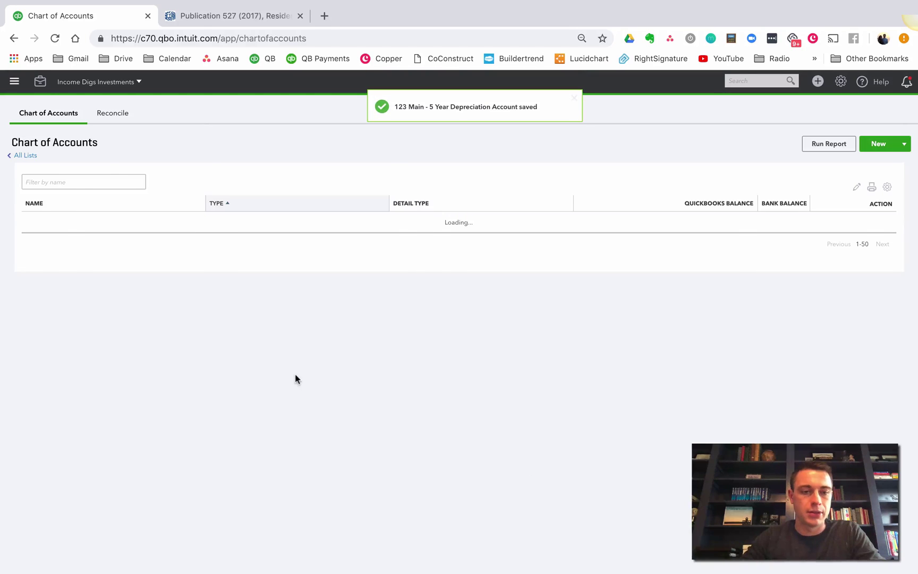
Rename the Original cost sub-account to '123 Main St - 5 Year - Basis'
scroll(99, 230, up, 3)
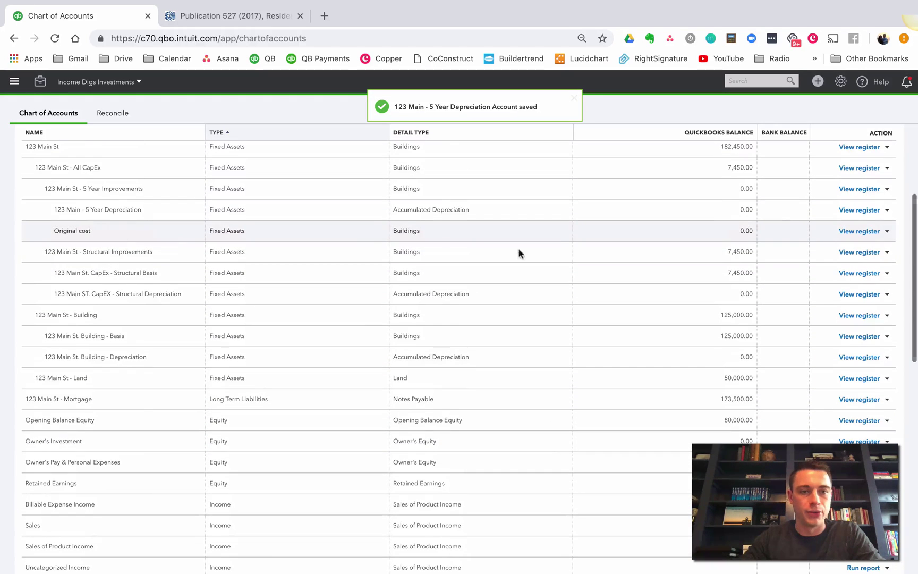
click(888, 231)
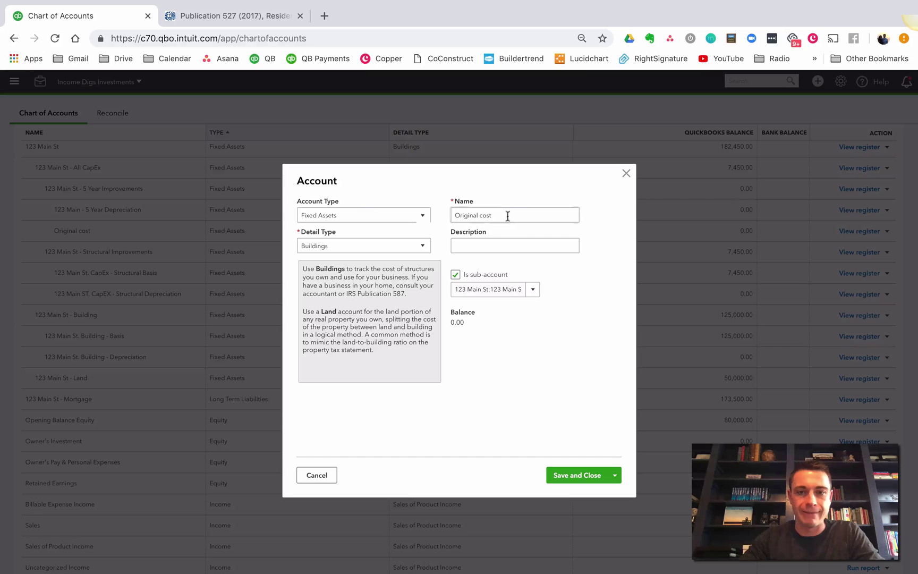
triple_click(507, 215)
text(123 Main St - 5 Year - Basis)
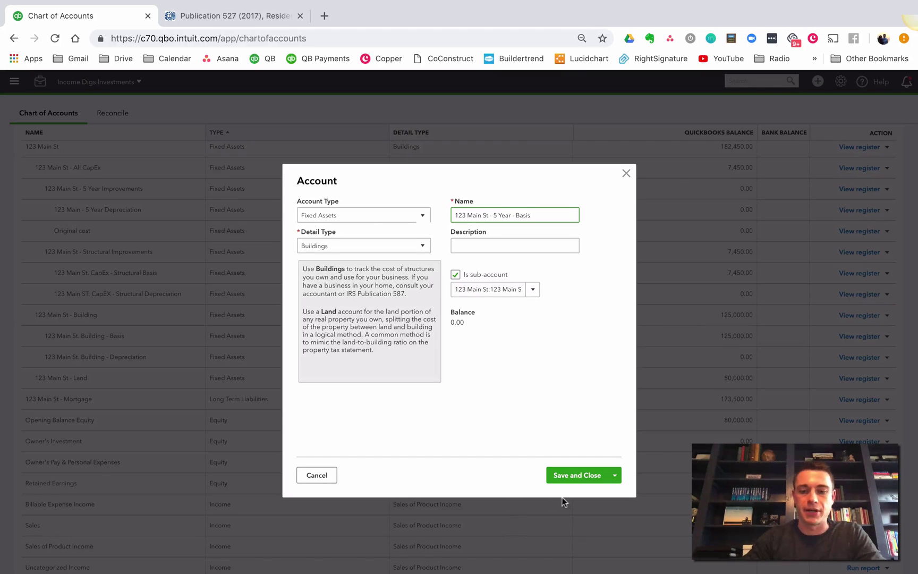
click(577, 474)
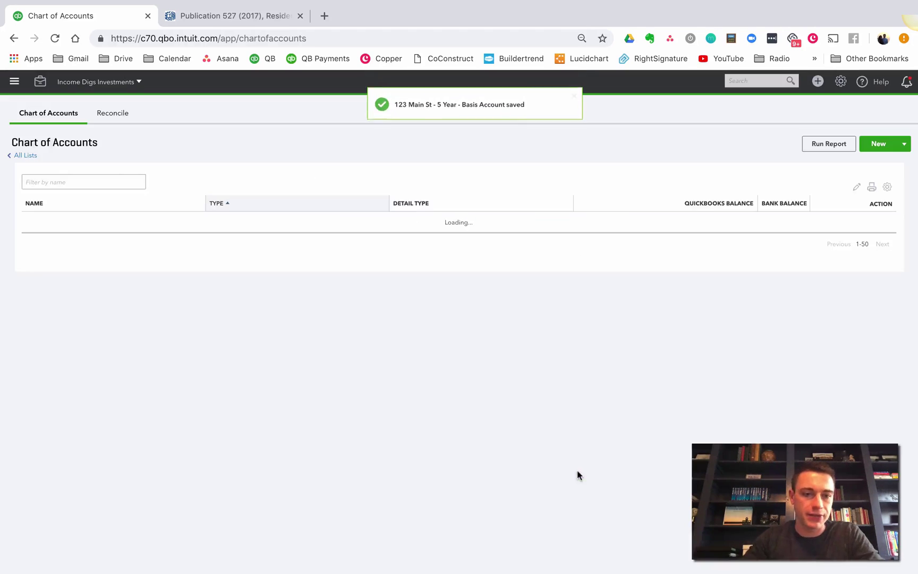
scroll(186, 318, up, 2)
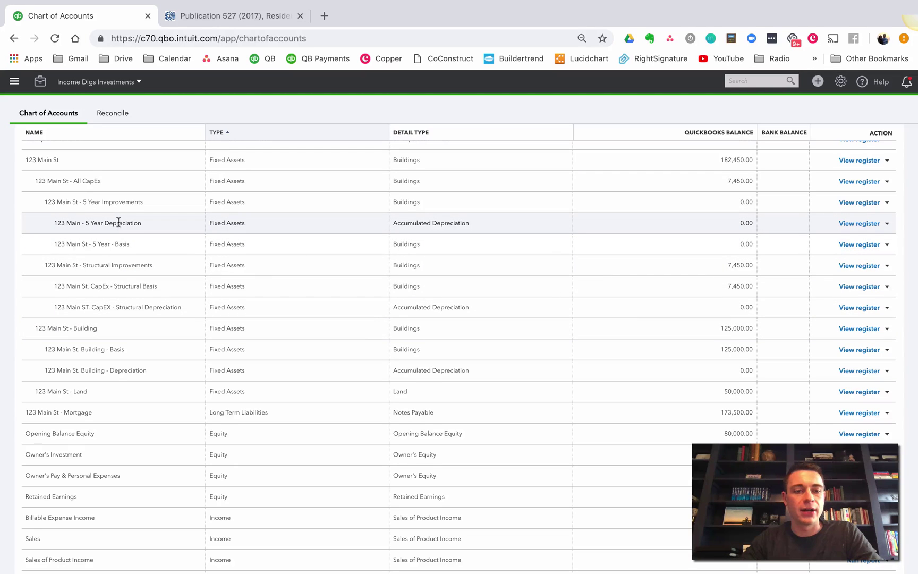
scroll(125, 300, up, 1)
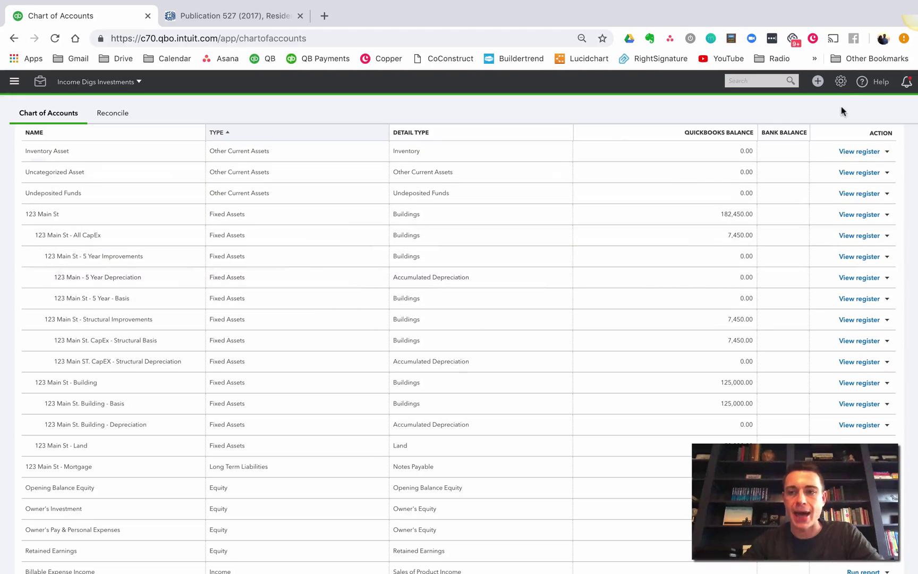
Point the Rough Electric service's expense account to 123 Main St. CapEx - Structural Basis and save it
click(842, 89)
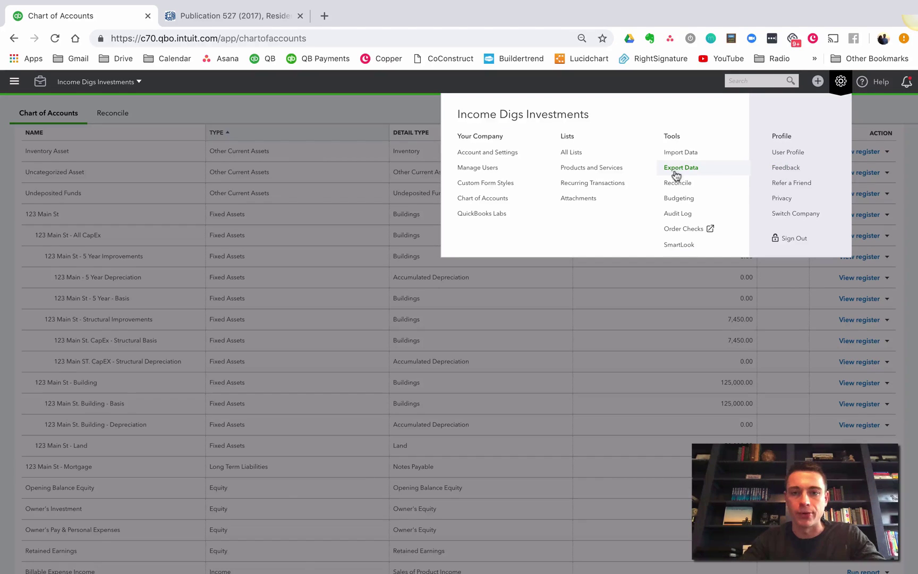
click(618, 174)
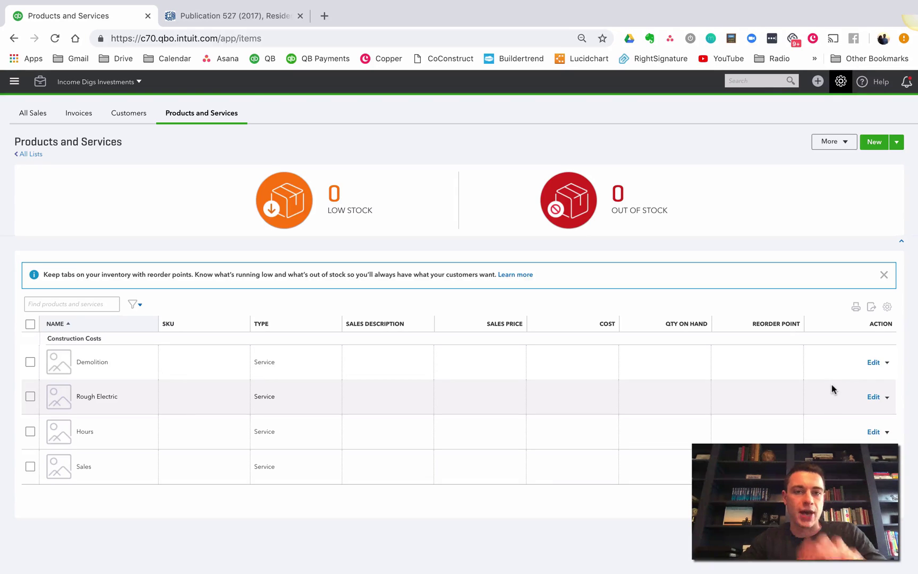
click(874, 398)
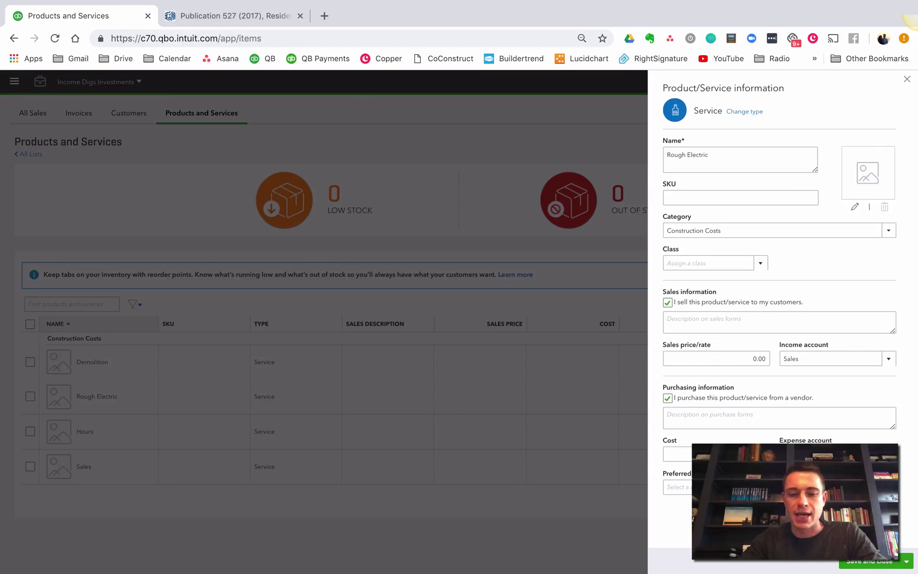
text(123)
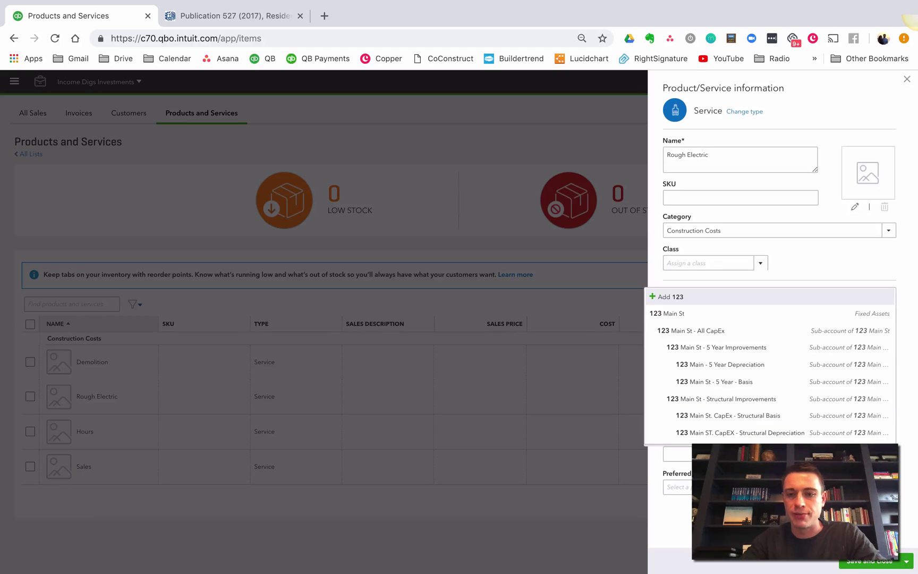
click(760, 416)
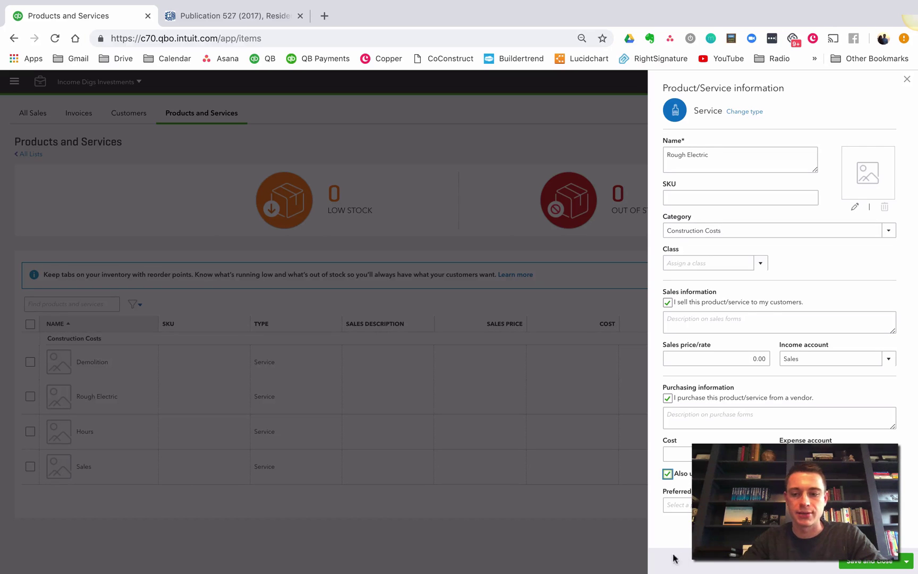
click(867, 562)
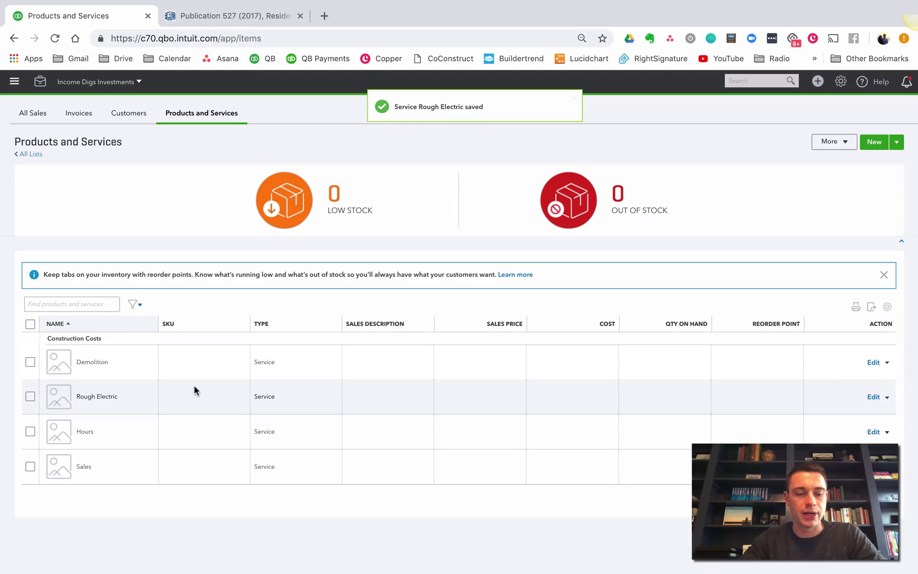
Give Demolition the 123 Main St. CapEx - Structural Basis expense account, enable purchasing, and save
click(875, 398)
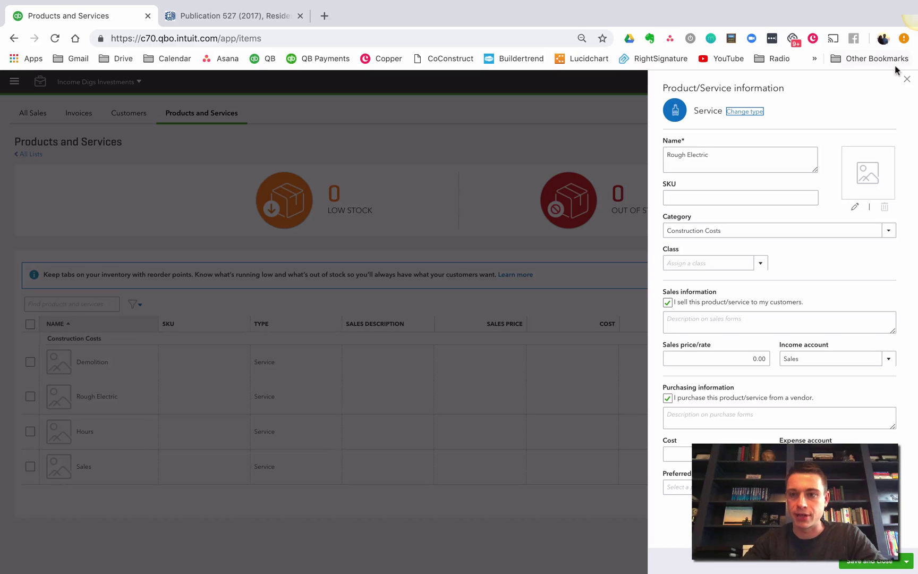
click(908, 79)
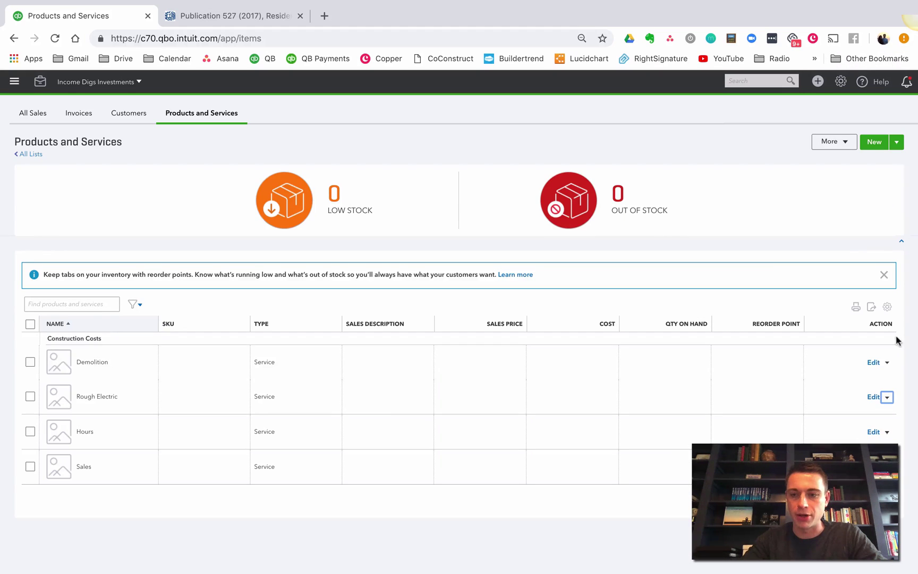
click(874, 362)
click(830, 454)
text(123)
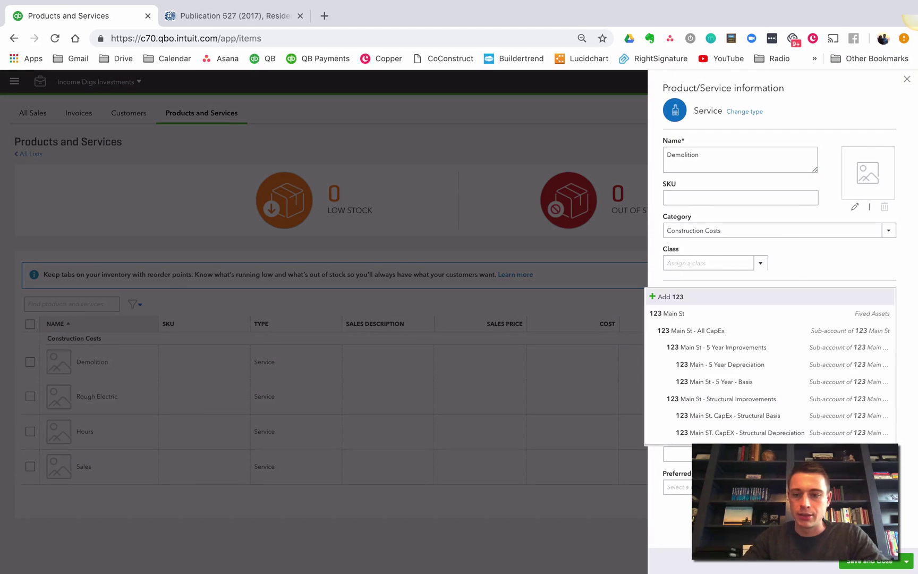
click(777, 420)
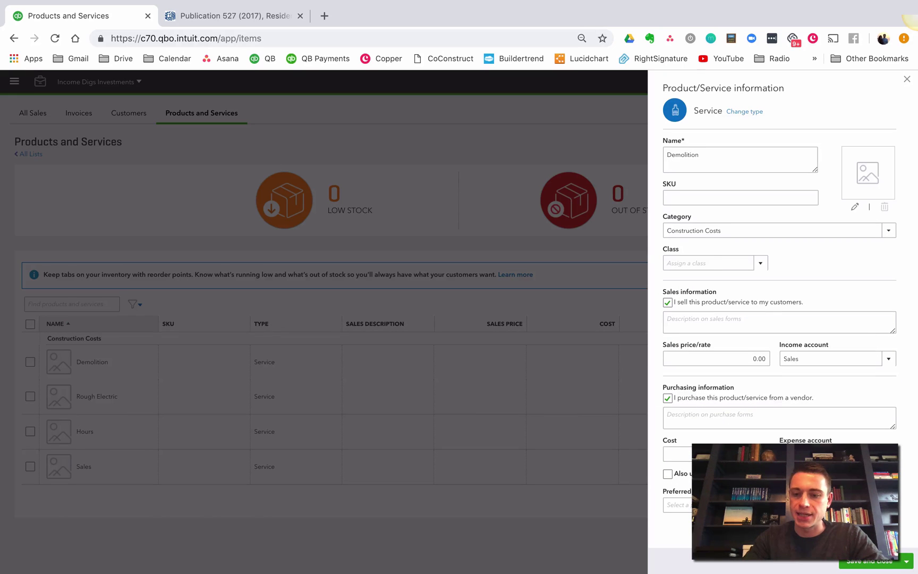
click(668, 474)
click(870, 562)
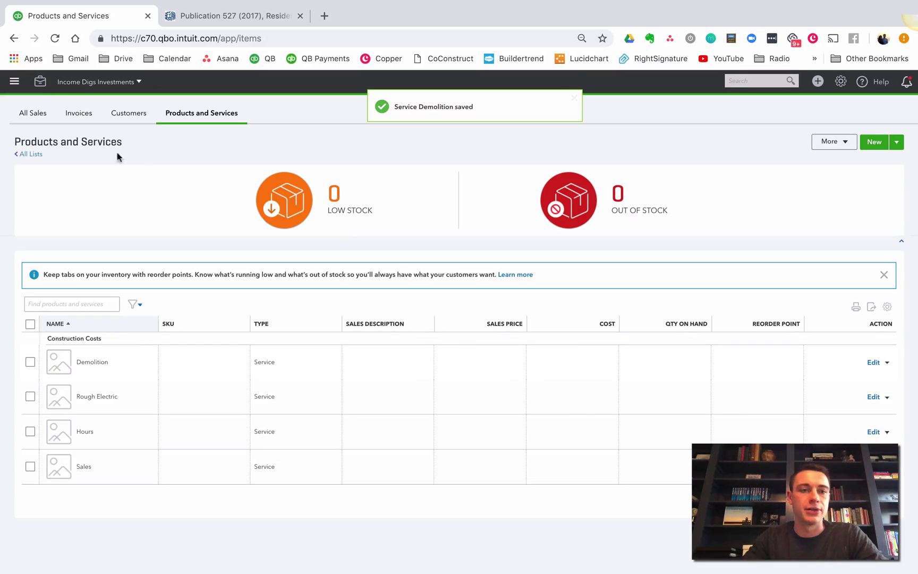
Open the Balance Sheet - 2018 (Cash) report and drill into the 14,900.00 Structural Basis amount
click(15, 82)
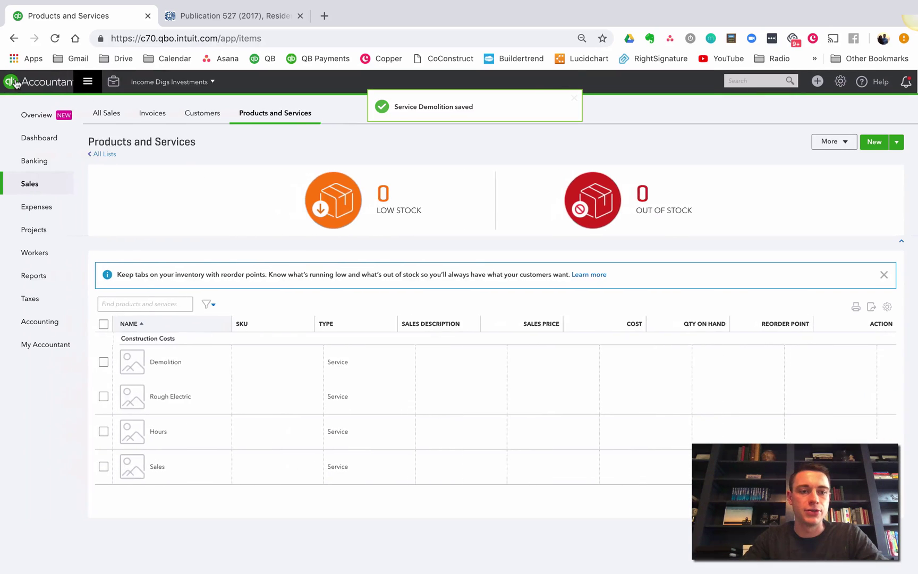
click(43, 273)
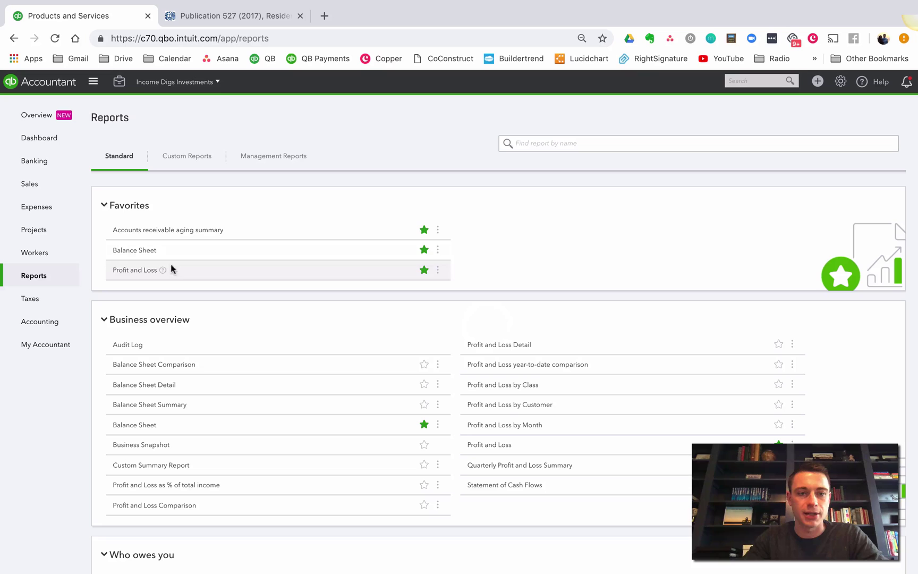
click(173, 155)
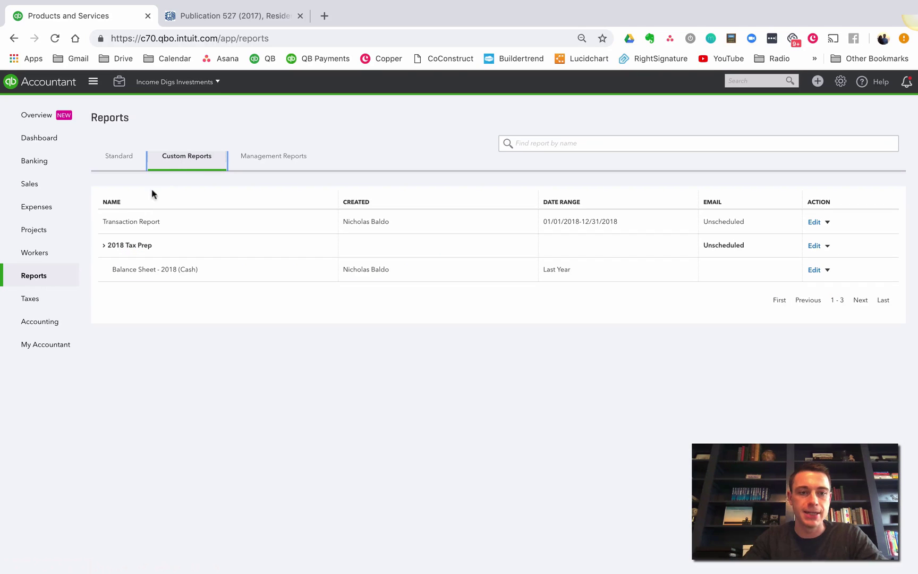
click(140, 271)
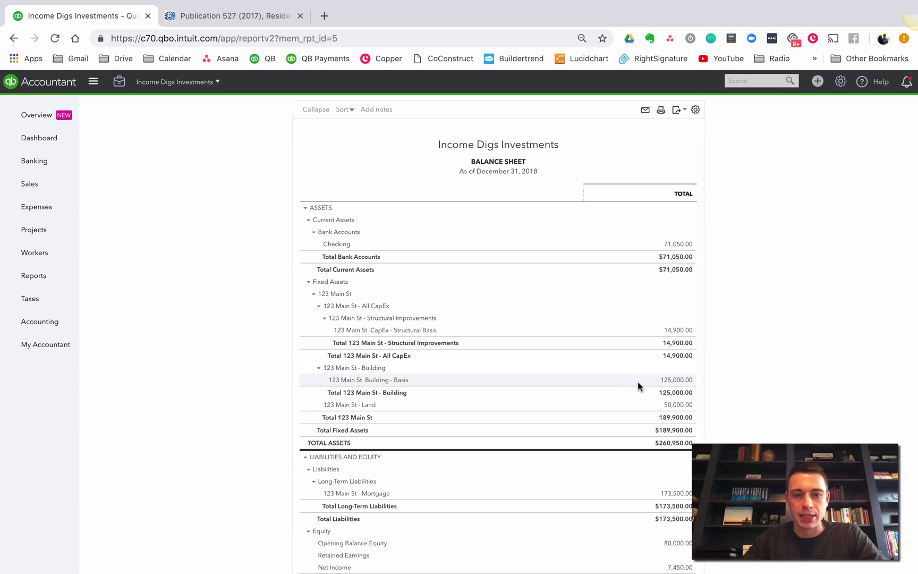
click(677, 330)
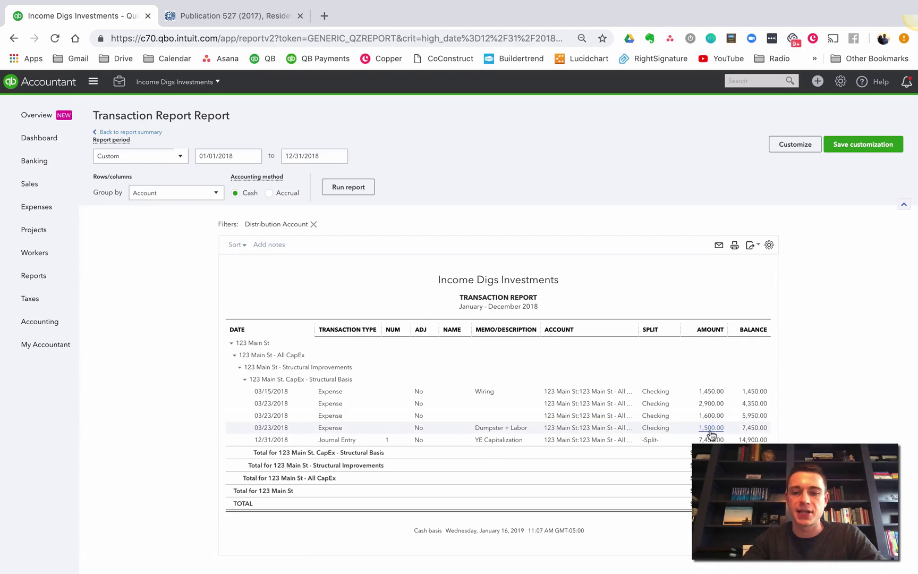
Delete the YE Capitalization Journal Entry #1 behind that amount
click(710, 440)
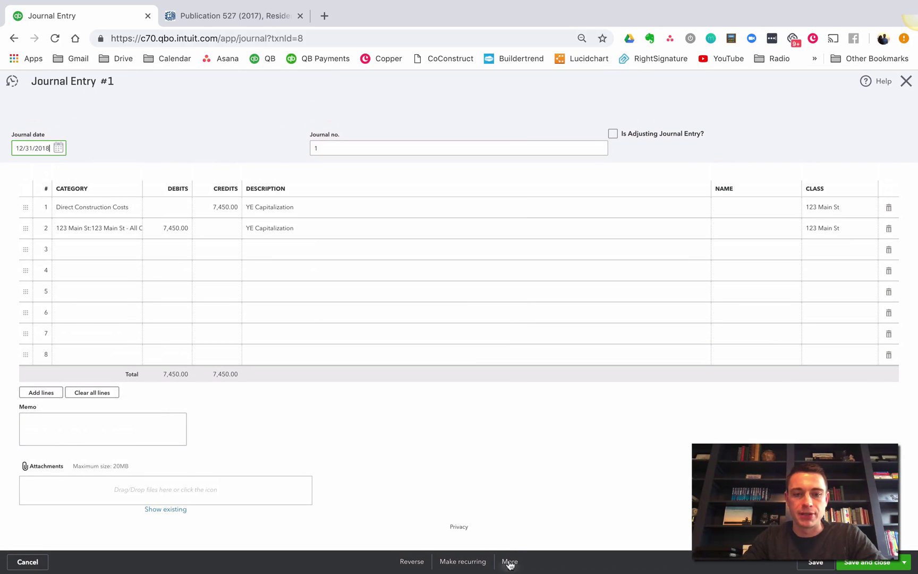
click(509, 563)
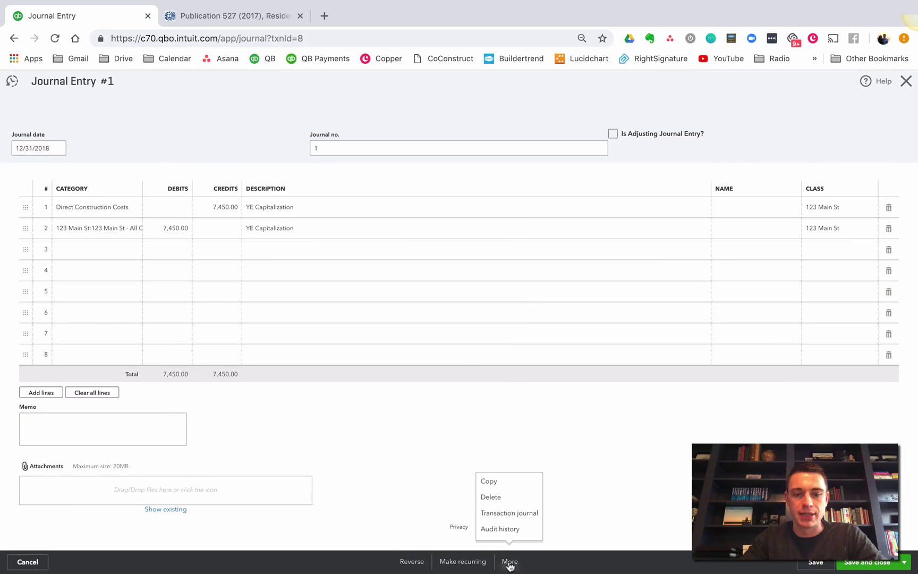
click(498, 497)
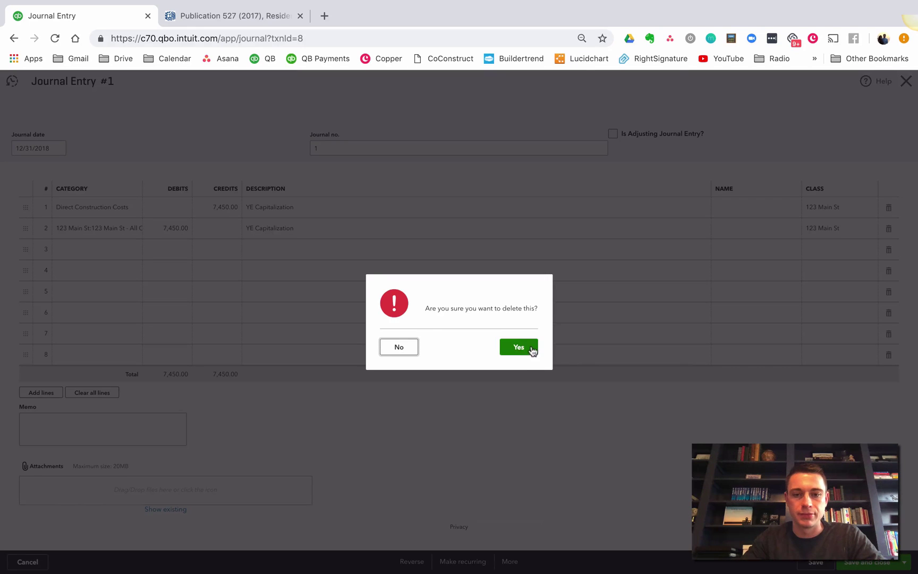
click(526, 347)
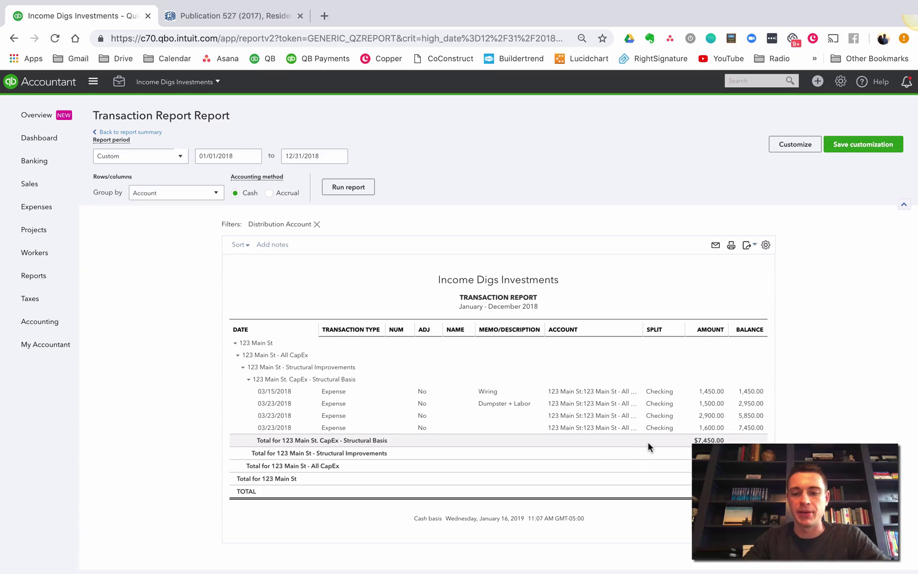
Group the 2018 Transaction Report by Product/Service and rerun it
click(173, 197)
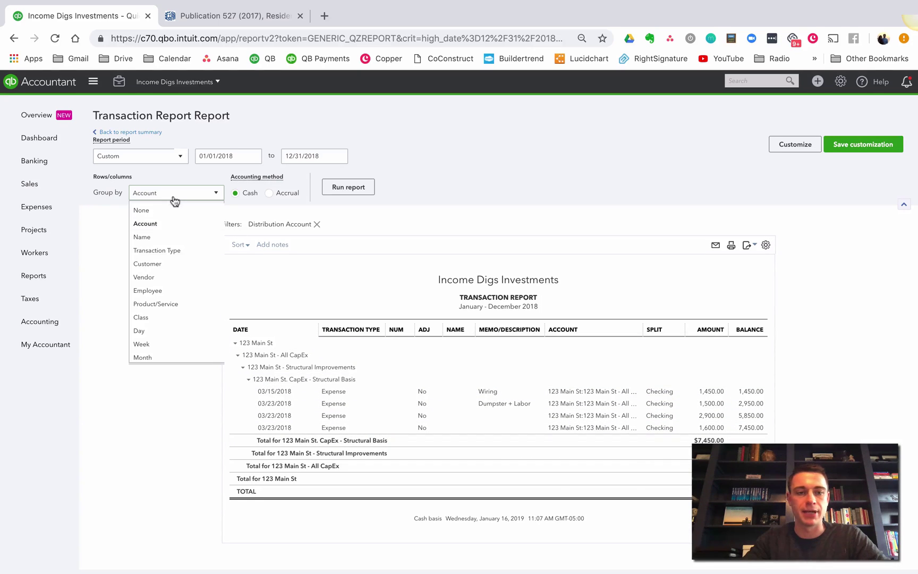
click(173, 304)
click(346, 186)
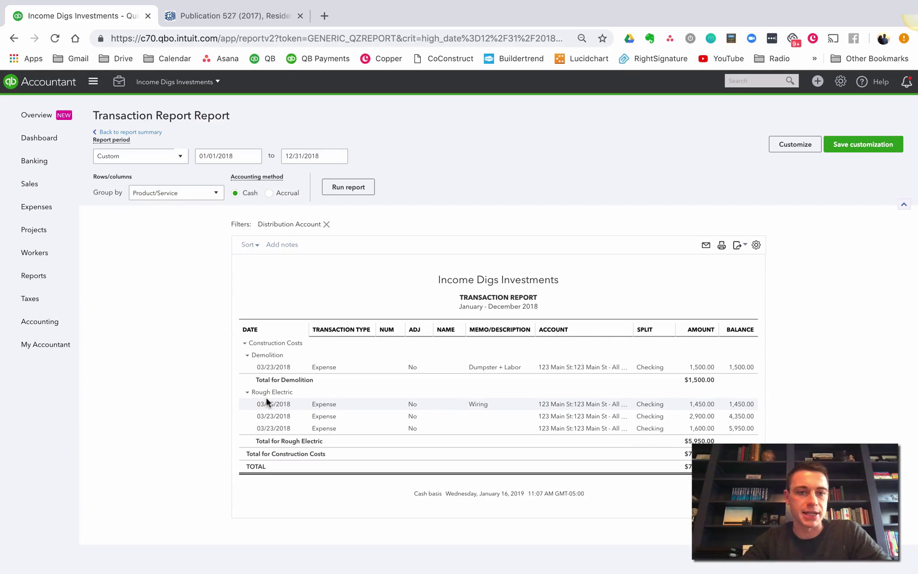
click(840, 81)
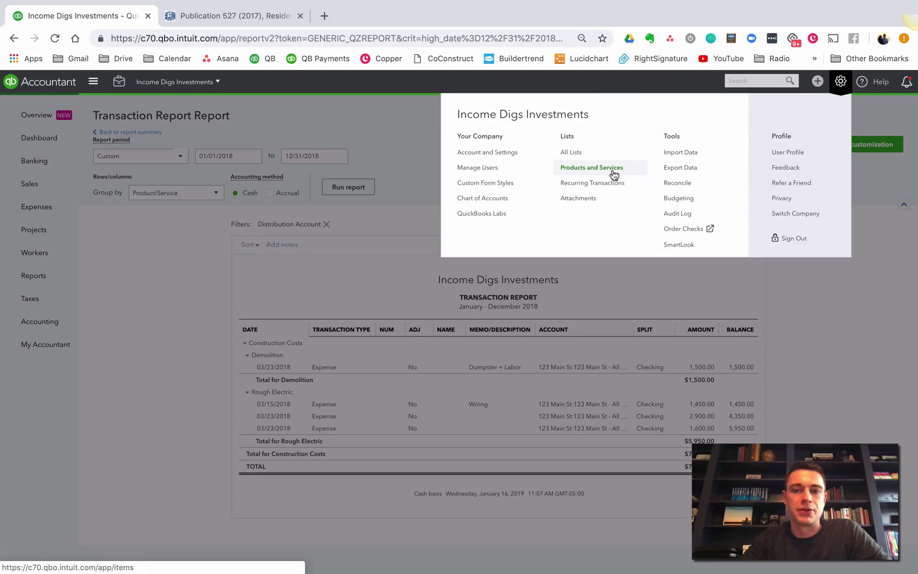
Return to the Products and Services list and begin a new product/service item
click(388, 280)
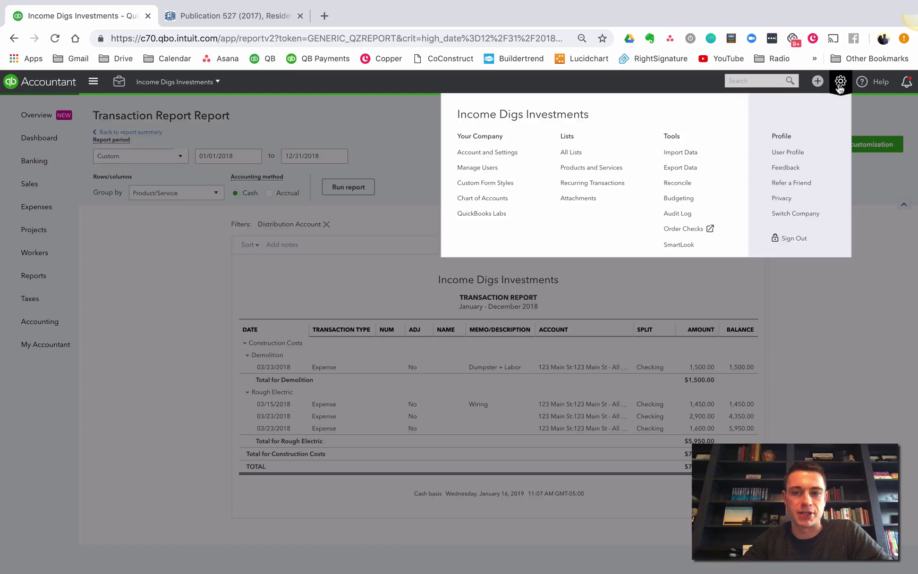
click(840, 82)
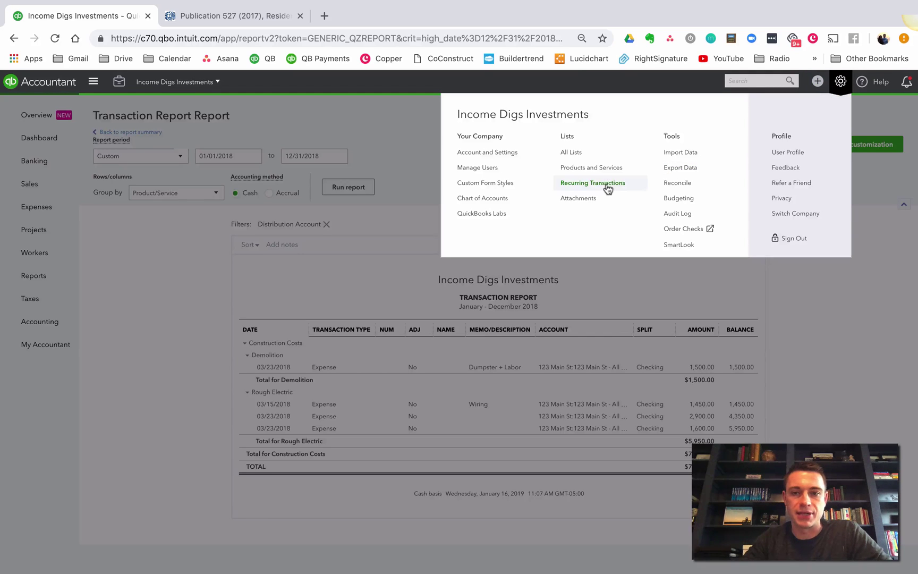
click(607, 169)
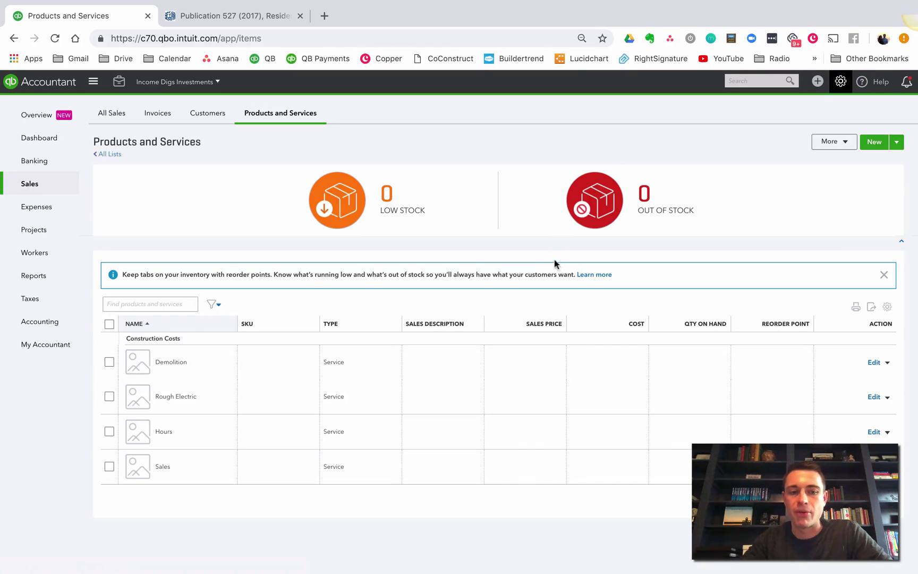
click(875, 142)
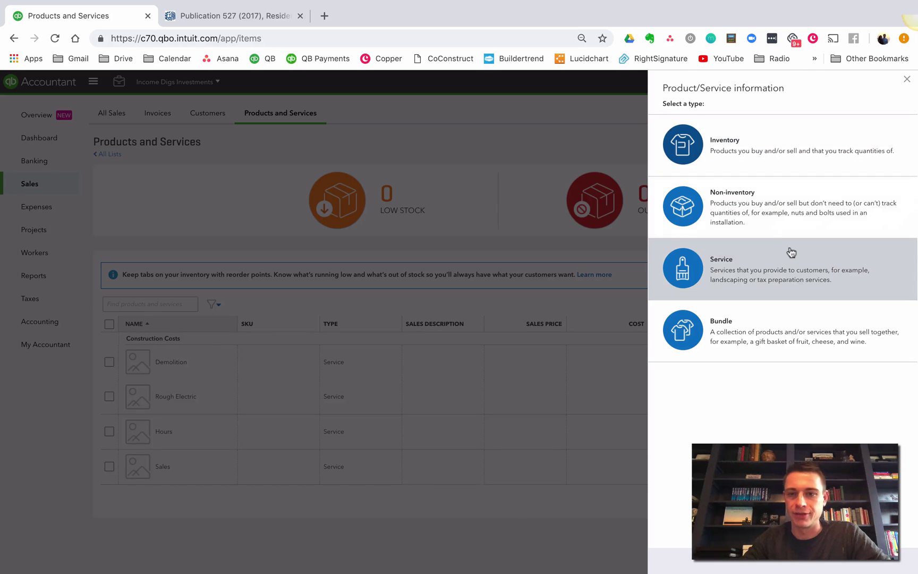
Create a service item named Appliances in the Construction Costs category
click(733, 281)
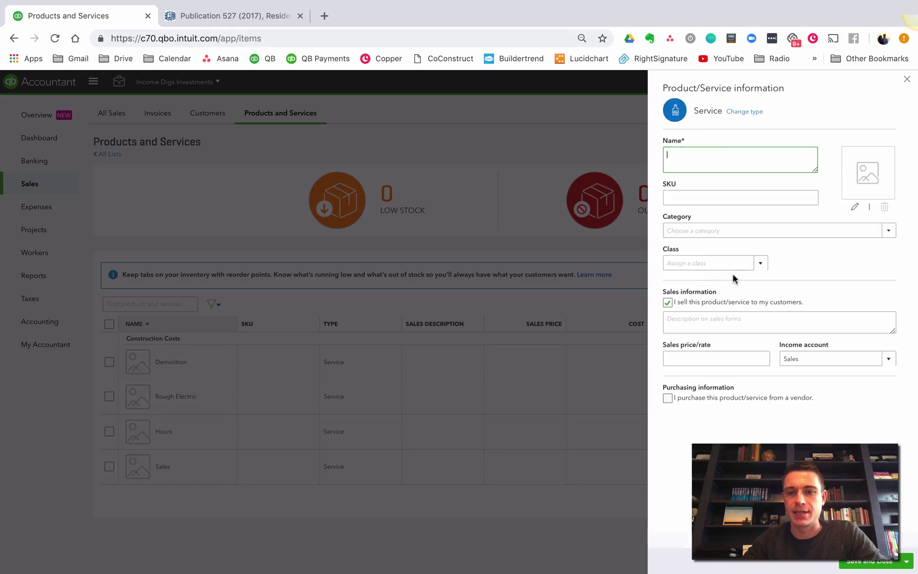
text(Applianc)
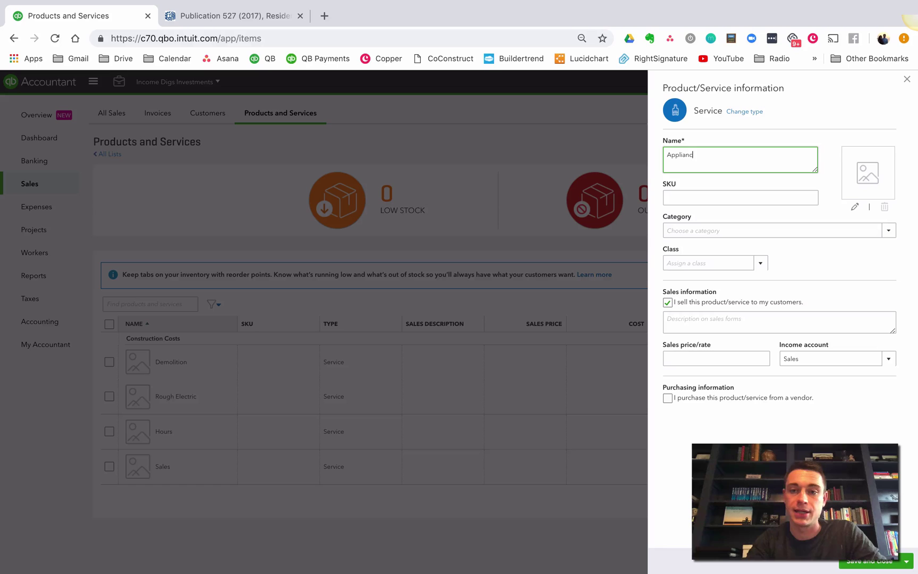
text(es)
key(Tab)
key(Tab)
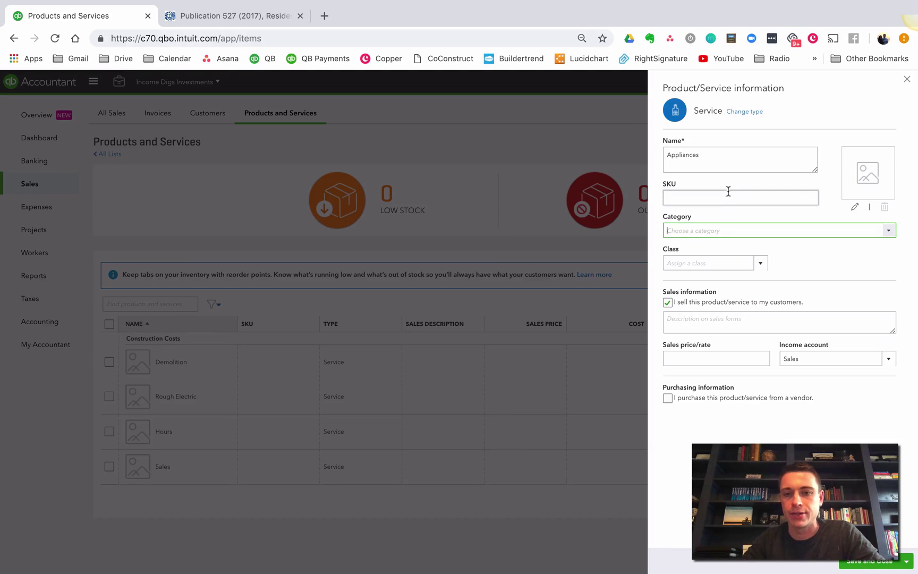
text(cu)
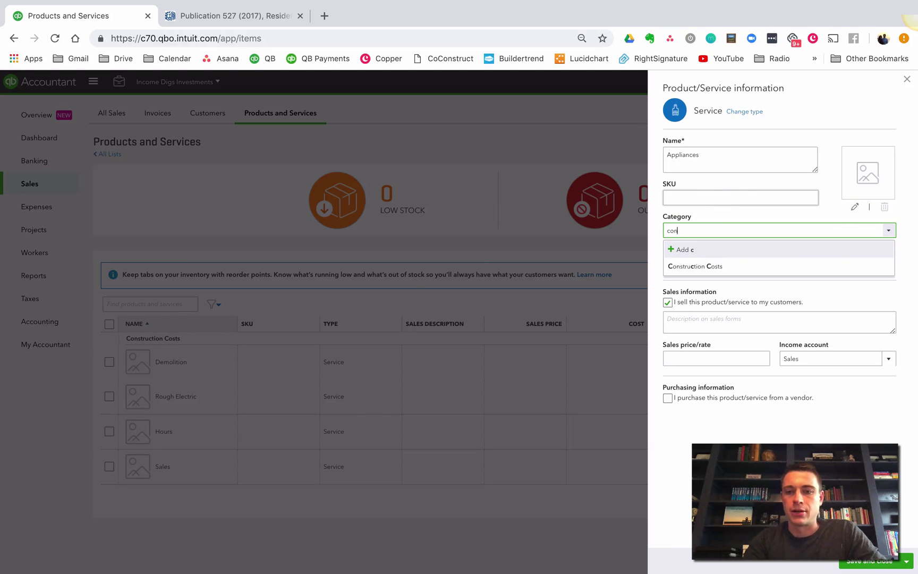
key(BackSpace)
text(onstruction Costs)
click(731, 266)
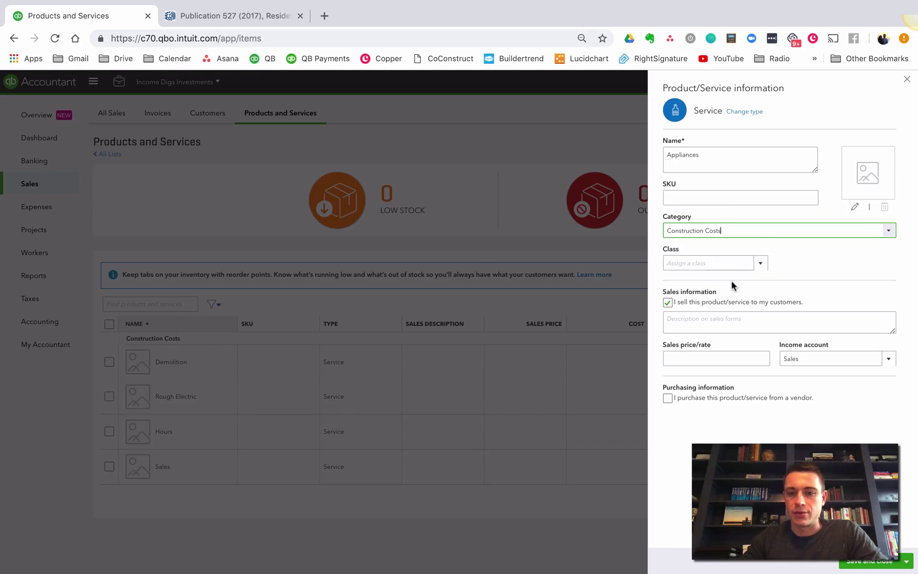
Mark Appliances as purchased, post it to 123 Main St - 5 Year - Basis, and save
click(667, 398)
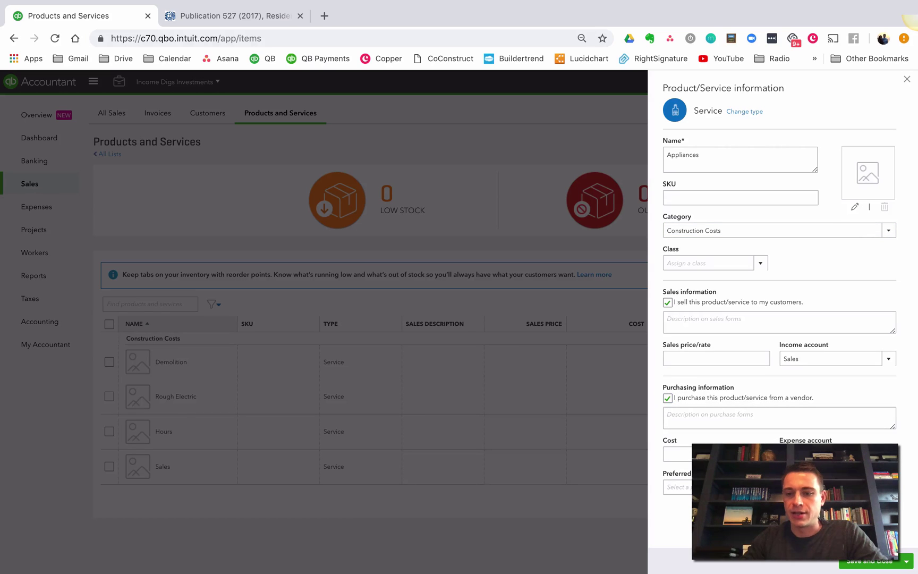
click(829, 454)
text(123)
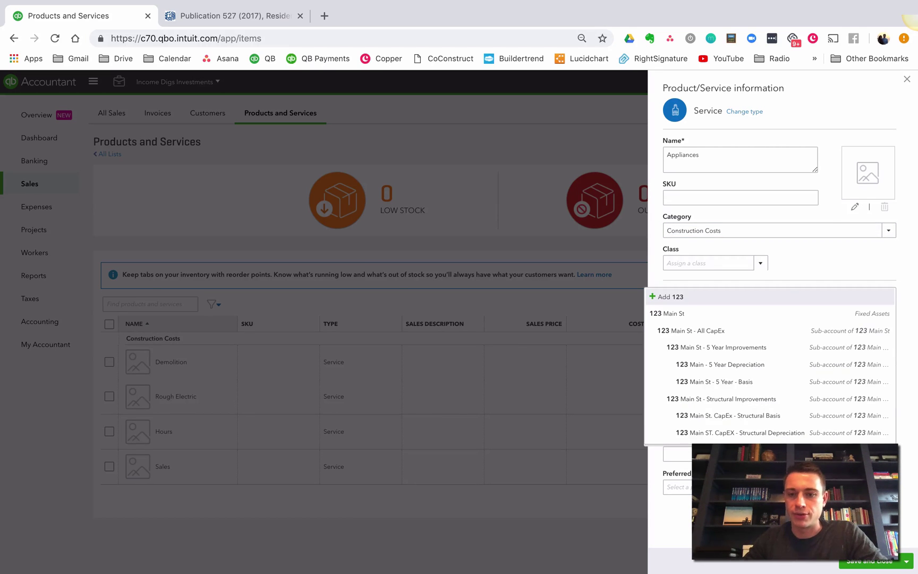
click(753, 382)
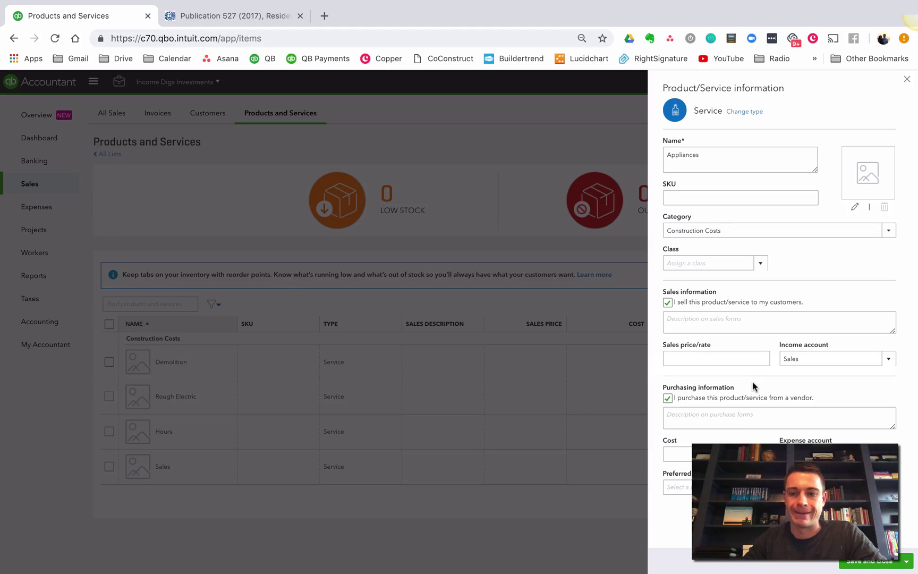
click(875, 565)
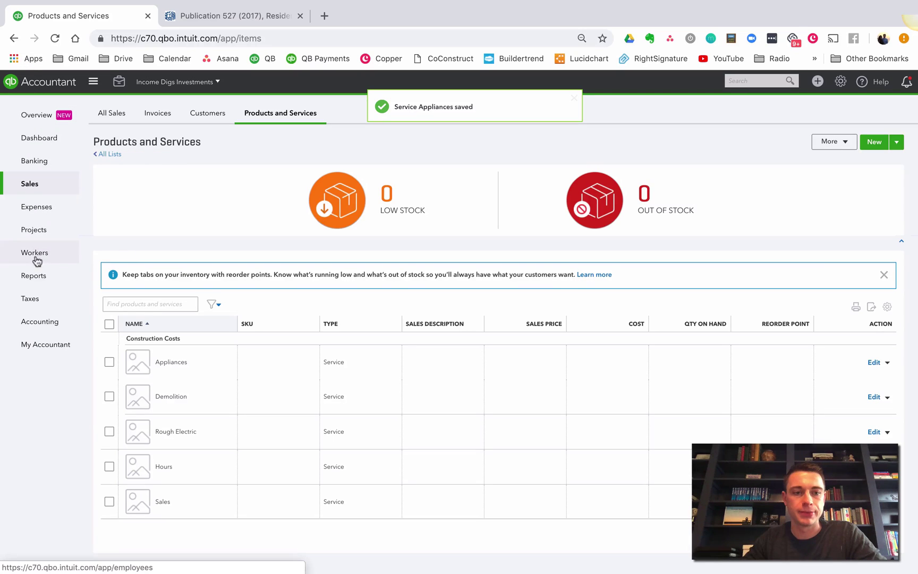
Review the Balance Sheet - 2018 (Cash) report, then start a new expense paid from Checking
click(36, 275)
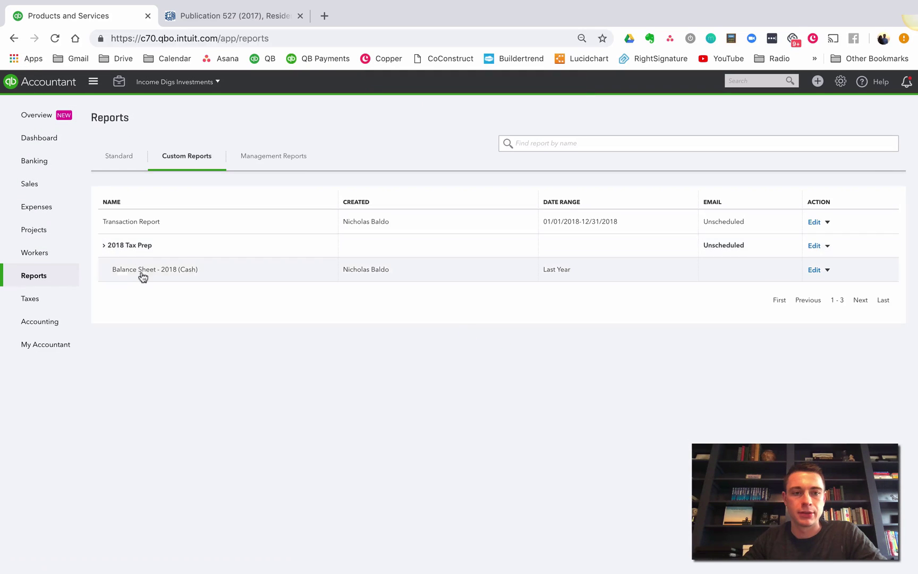
click(143, 272)
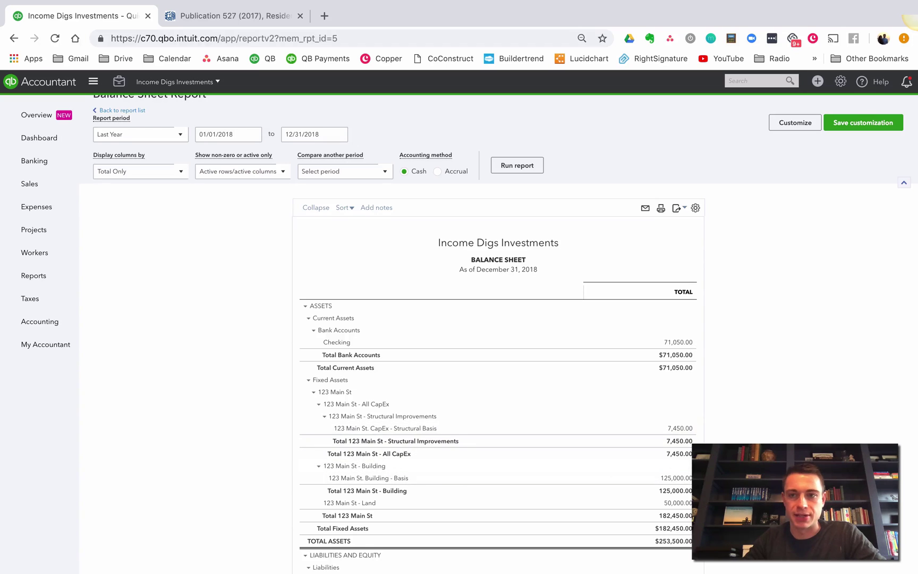
click(817, 81)
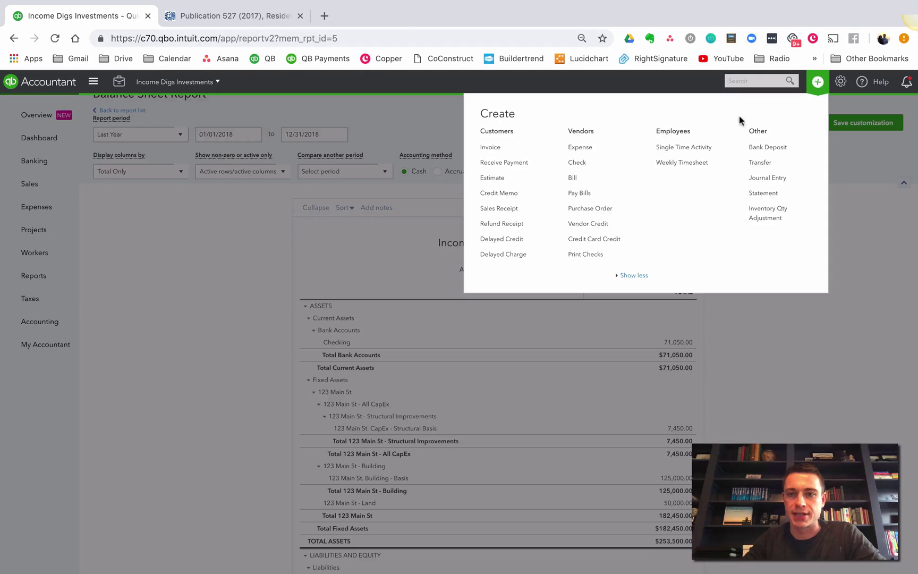
click(580, 147)
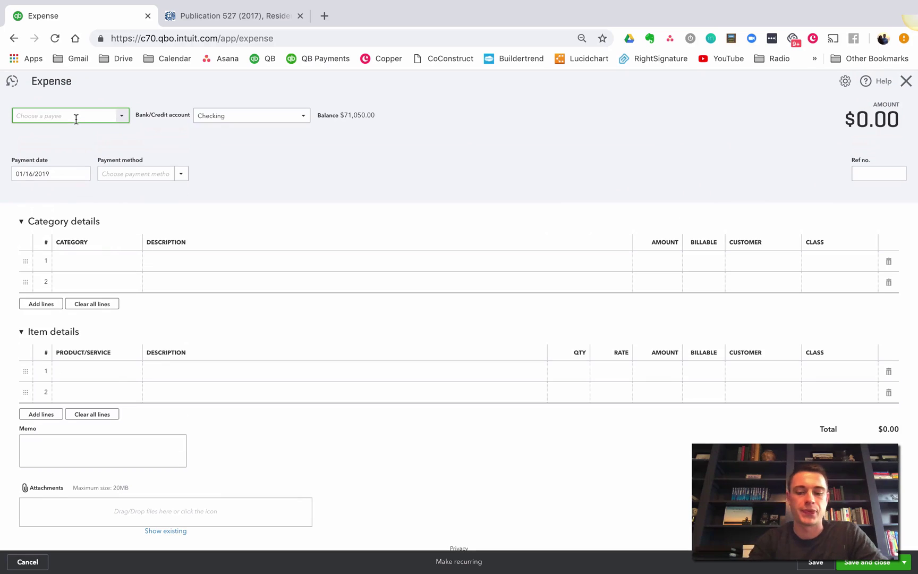
Date the expense 01/16/2018 and add an Appliances line at 850 classed 123 Main St
click(32, 173)
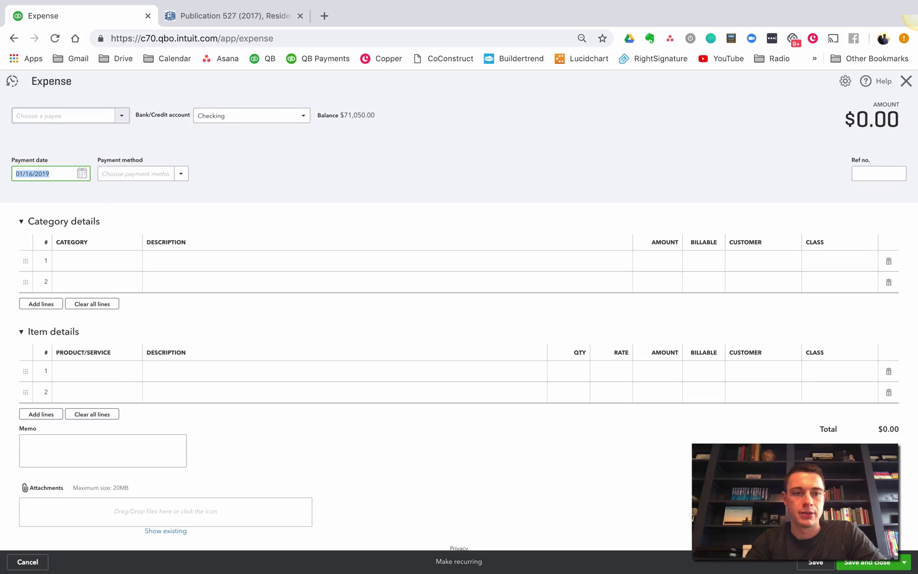
text(01/16/2018)
key(Tab)
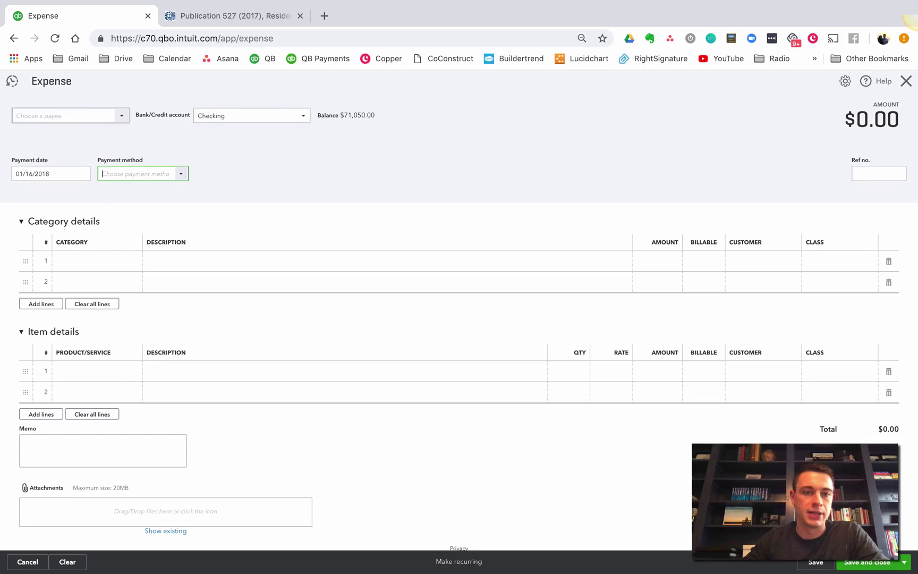
click(22, 222)
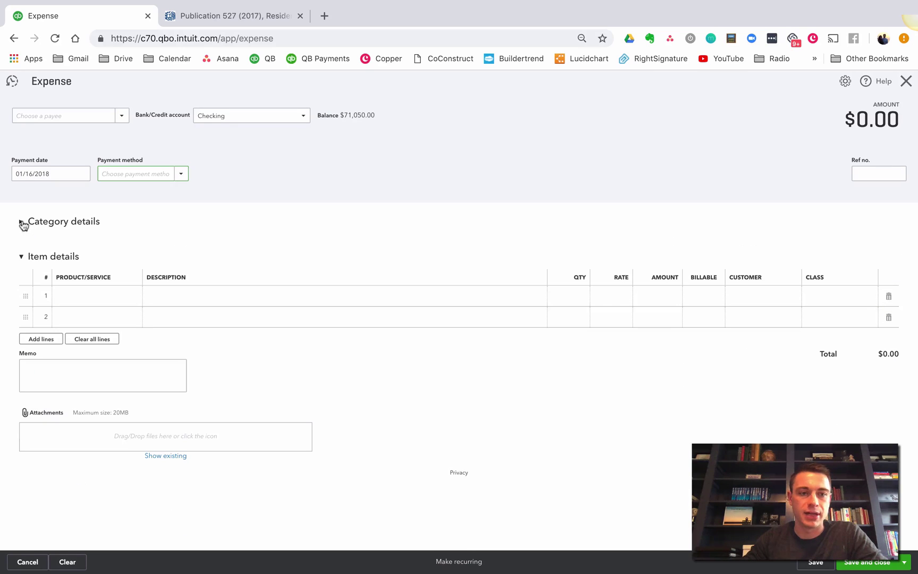
click(80, 295)
text(app)
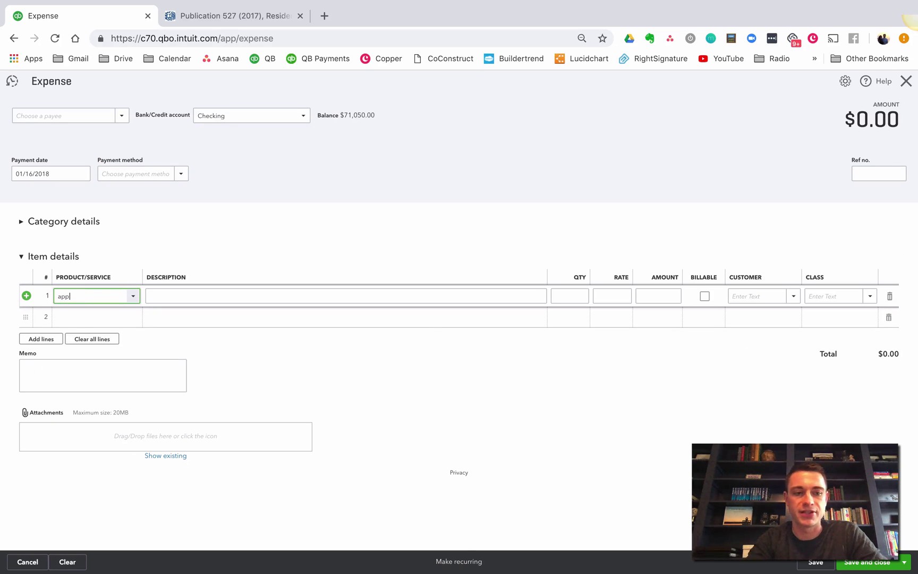
key(Tab)
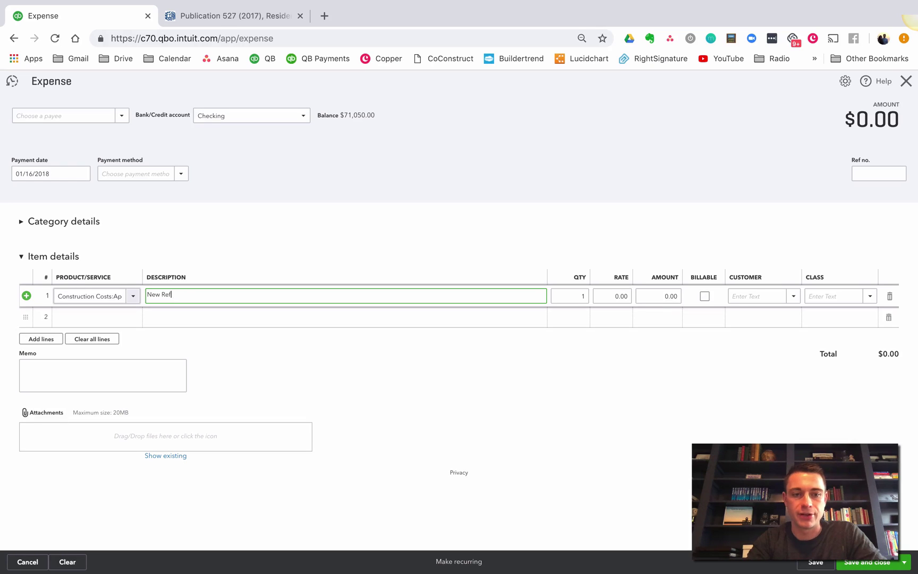
key(Tab)
key(Tab)
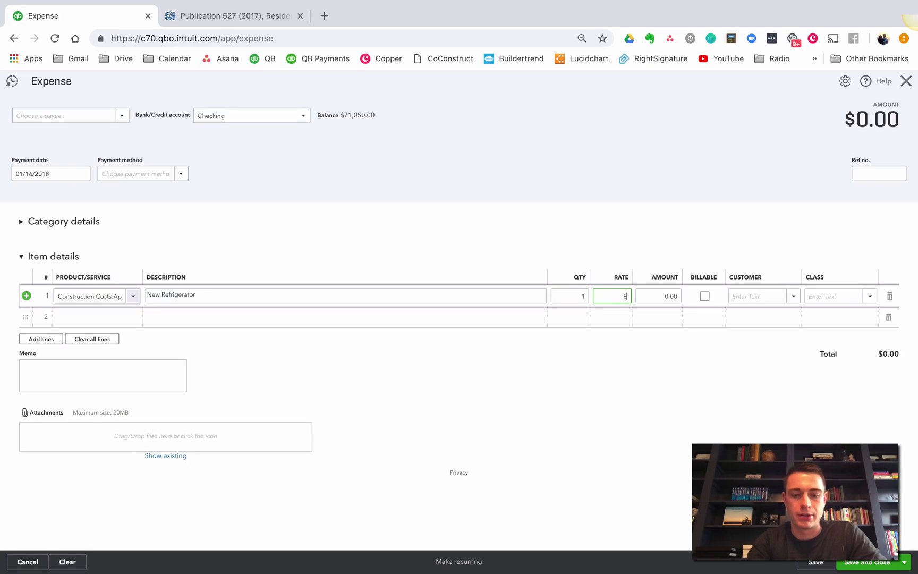
key(Tab)
key(Tab)
key(Tab)
key(Tab)
text(123)
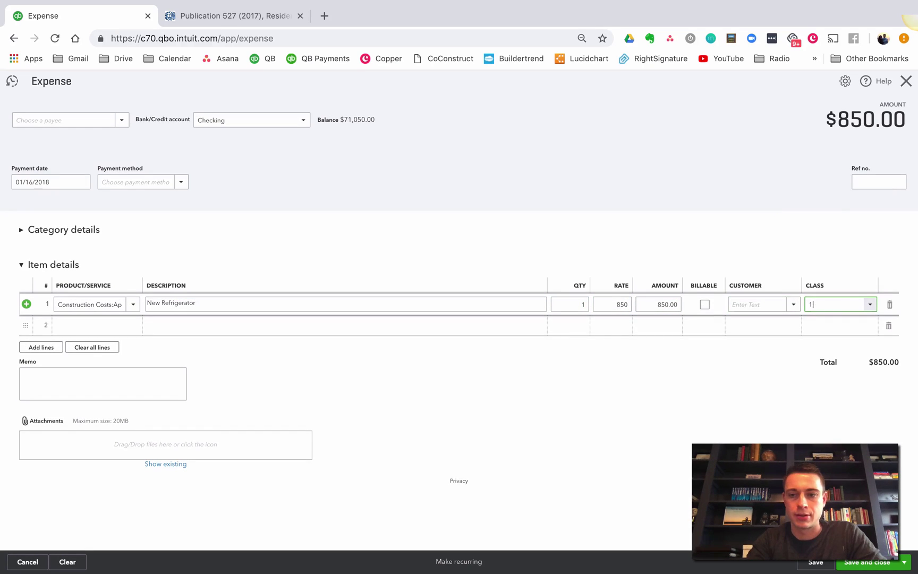
key(Tab)
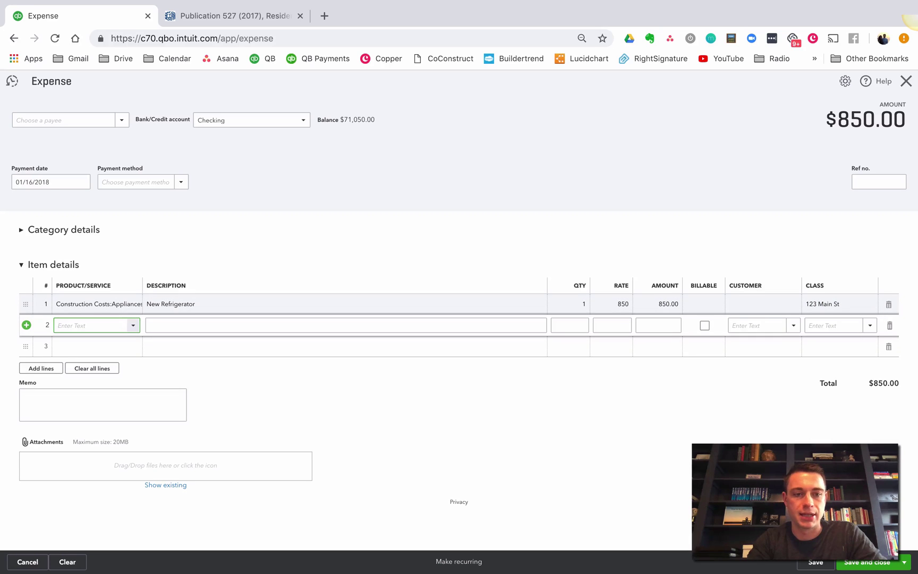
Add a second Appliances line at 550 classed 123 Main St and save the $1,400 expense
text(appli)
key(Down)
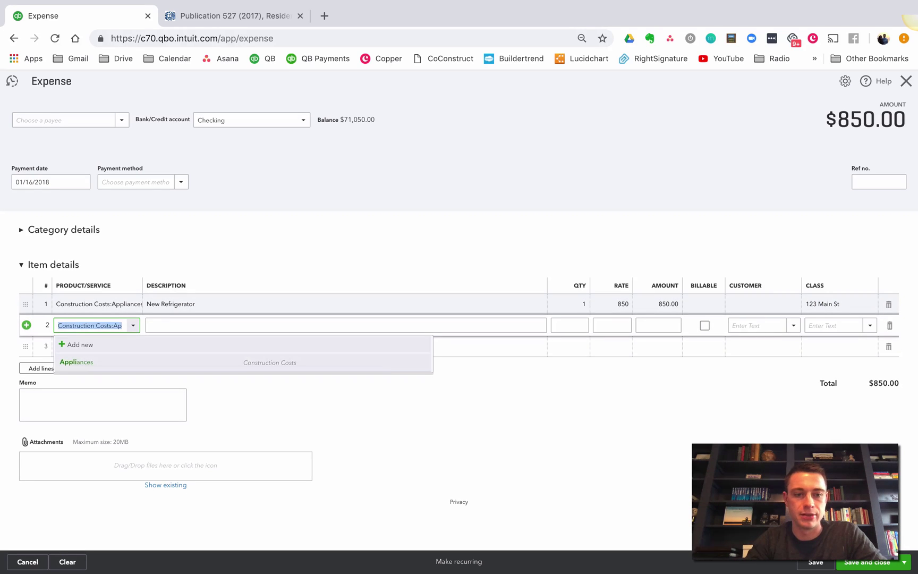
key(Tab)
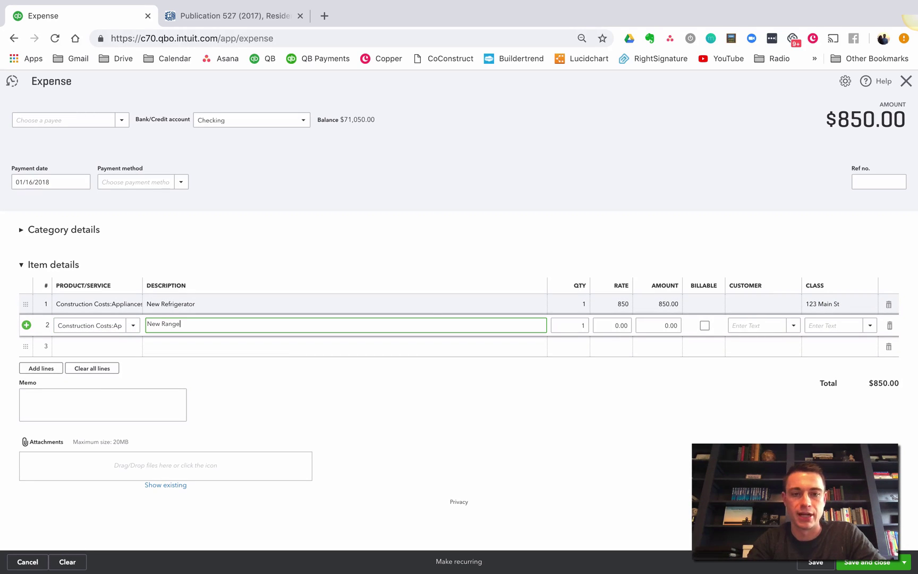
key(Tab)
key(Tab)
text(550)
key(Tab)
key(Tab)
key(Tab)
key(Tab)
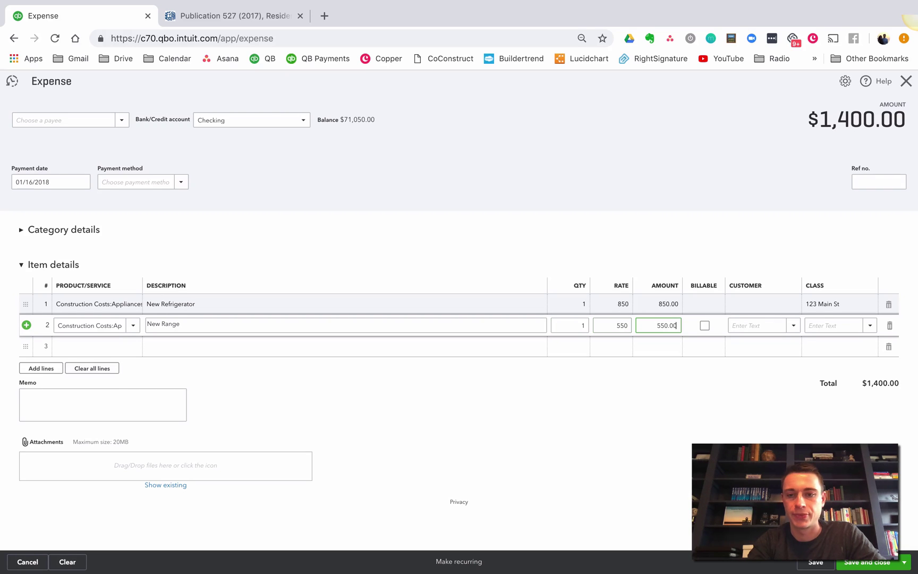
text(123)
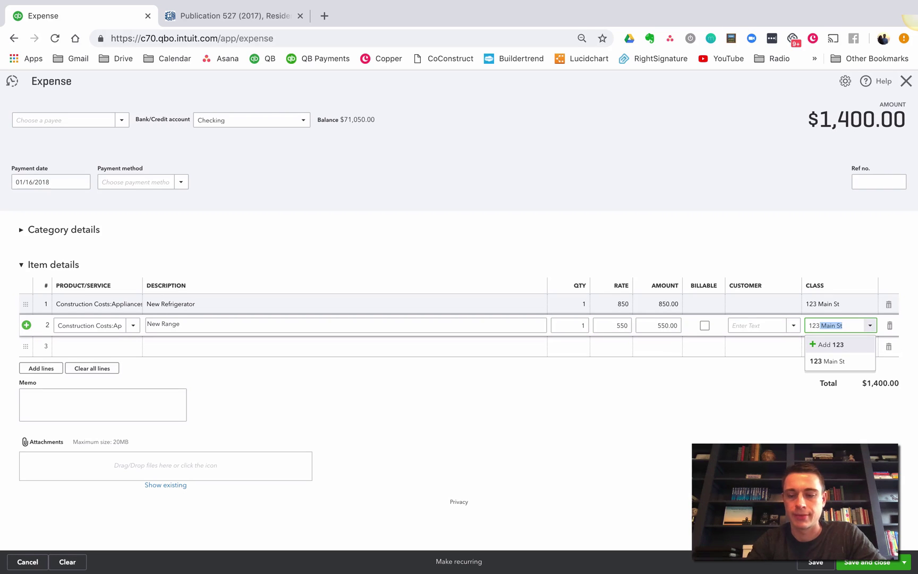
key(Tab)
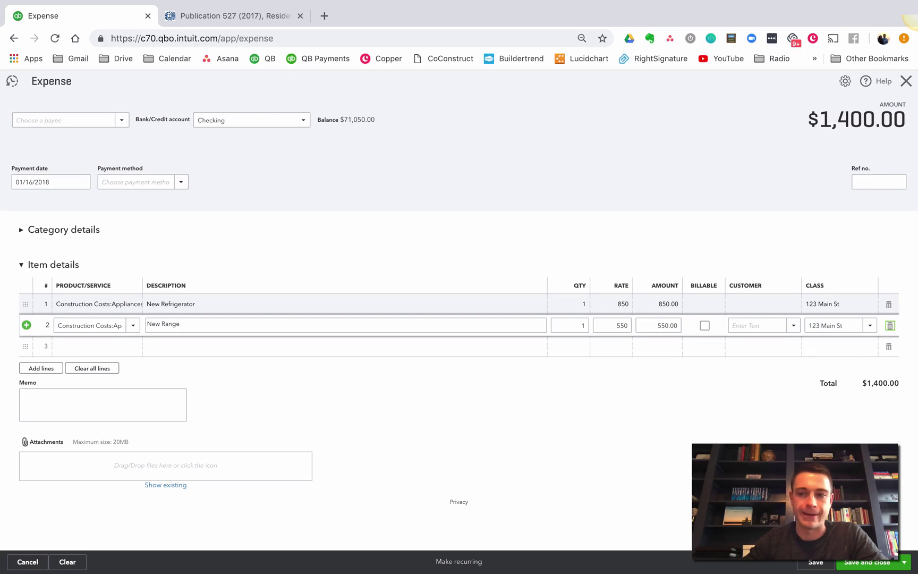
click(867, 563)
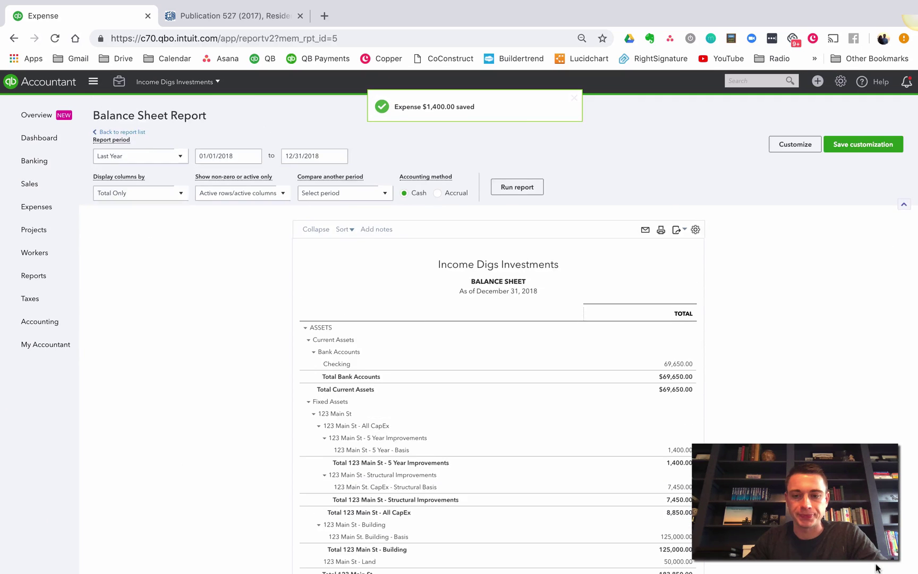
Collapse the 5 Year Improvements, Structural Improvements, 123 Main St - Building and All CapEx groups
scroll(877, 568, down, 2)
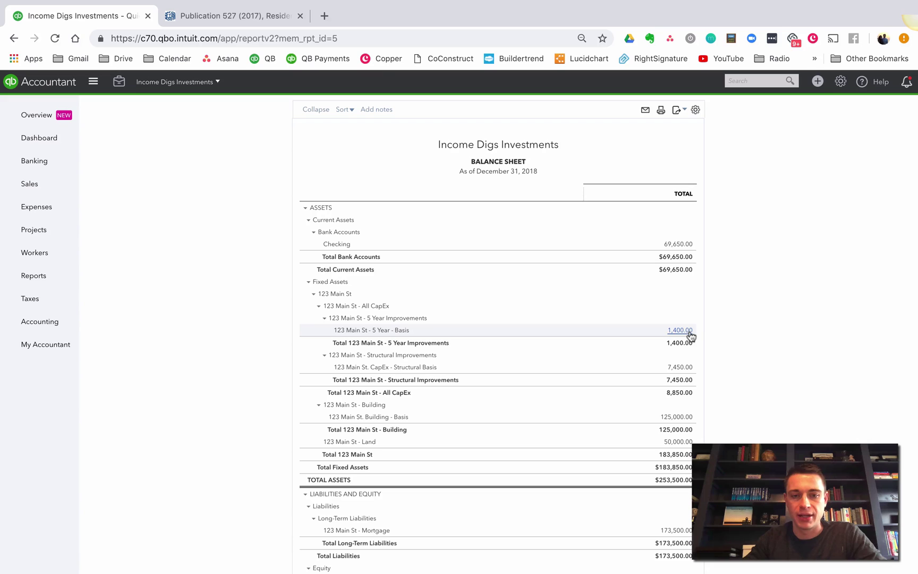
scroll(685, 341, down, 1)
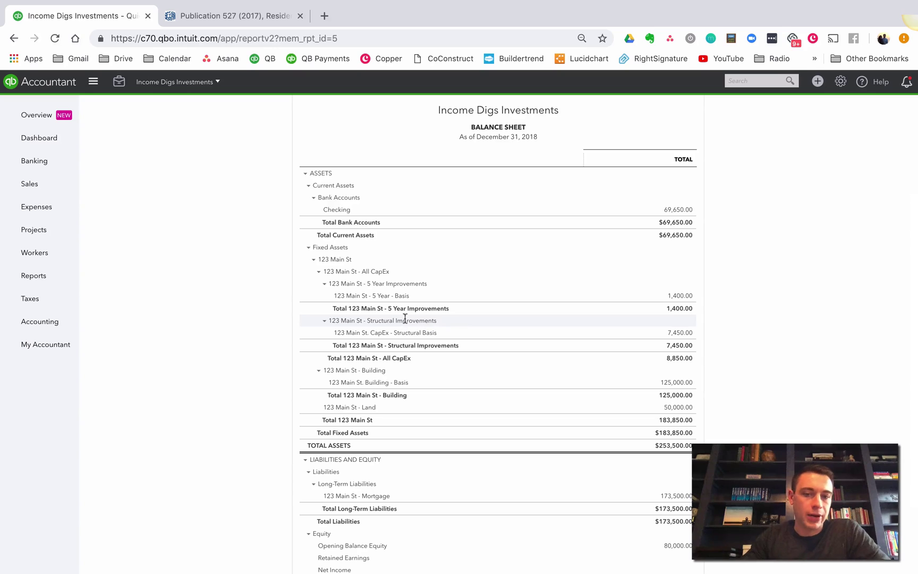
click(323, 284)
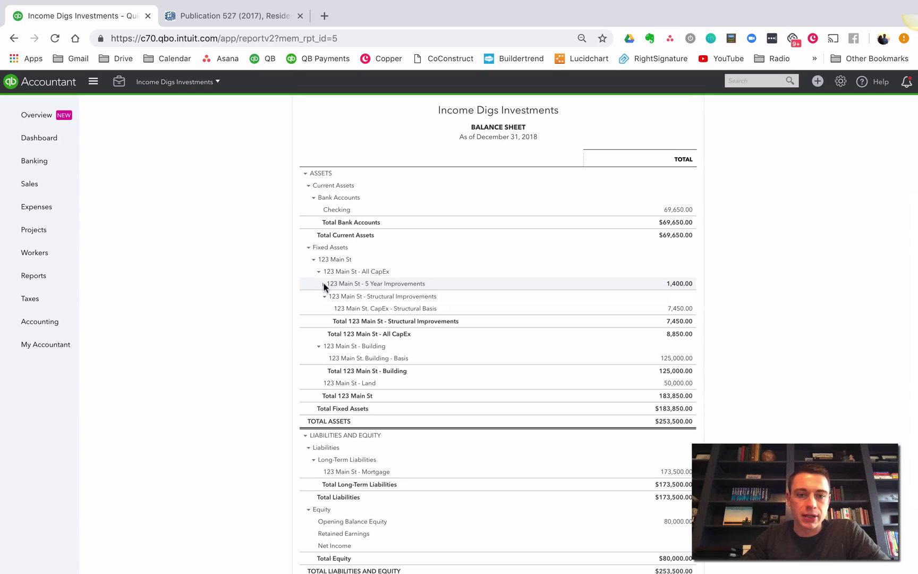
click(324, 296)
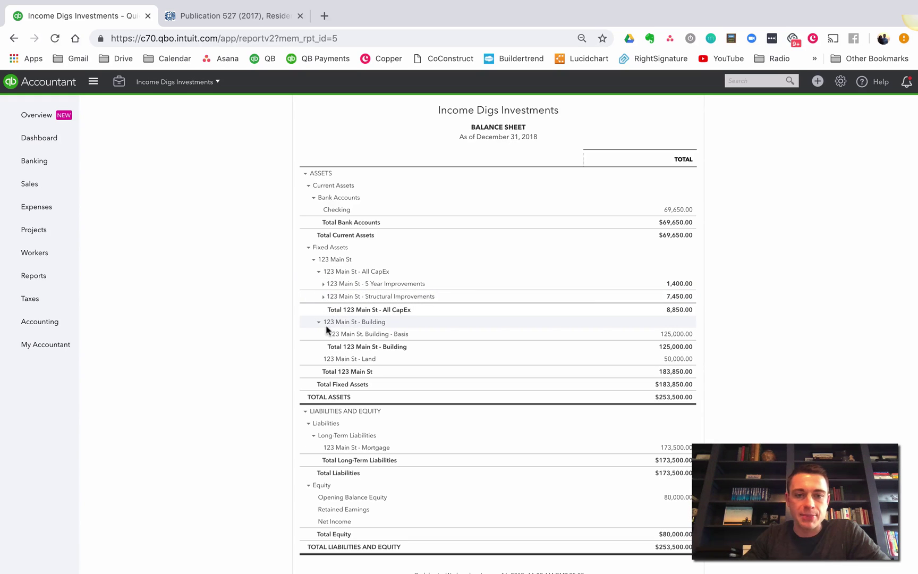
click(320, 322)
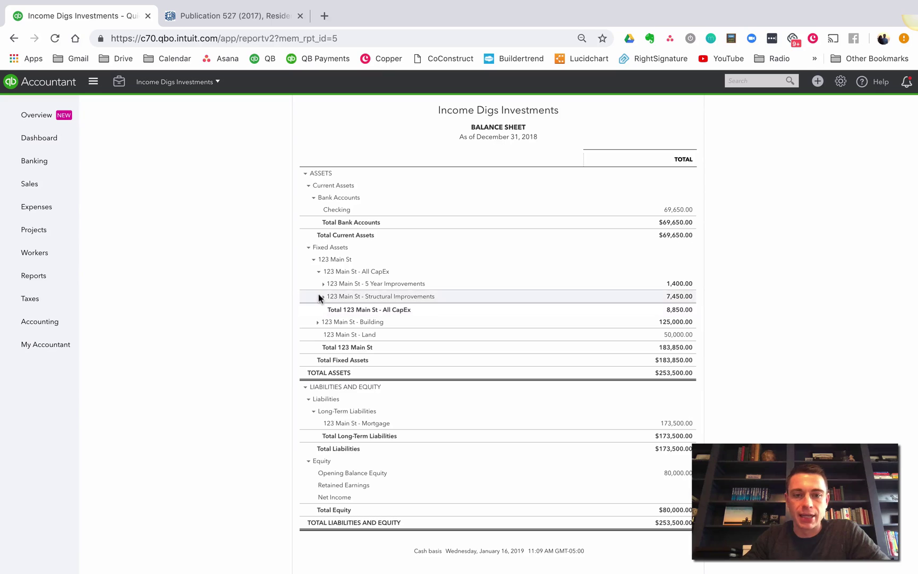
click(319, 271)
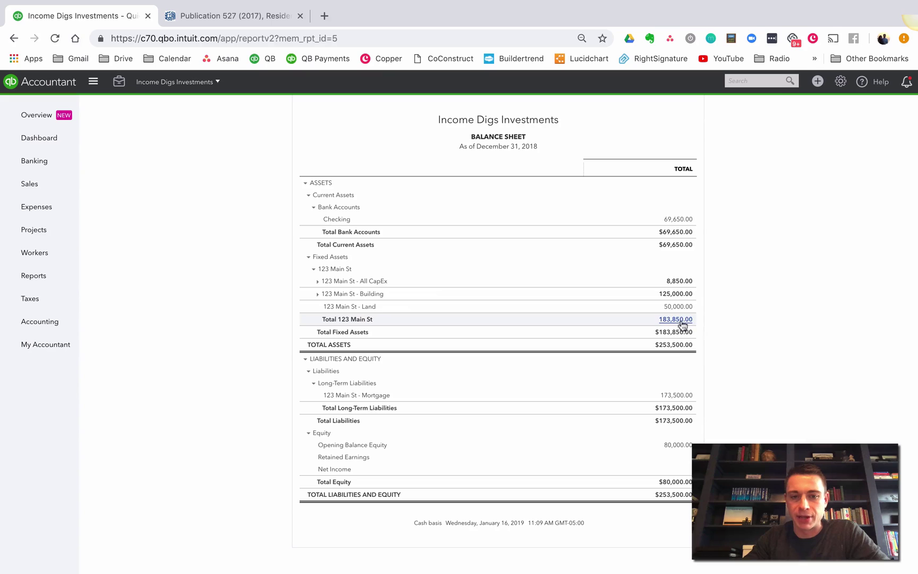
Collapse 123 Main St, then re-expand 123 Main St and All CapEx to show summary rows
click(312, 270)
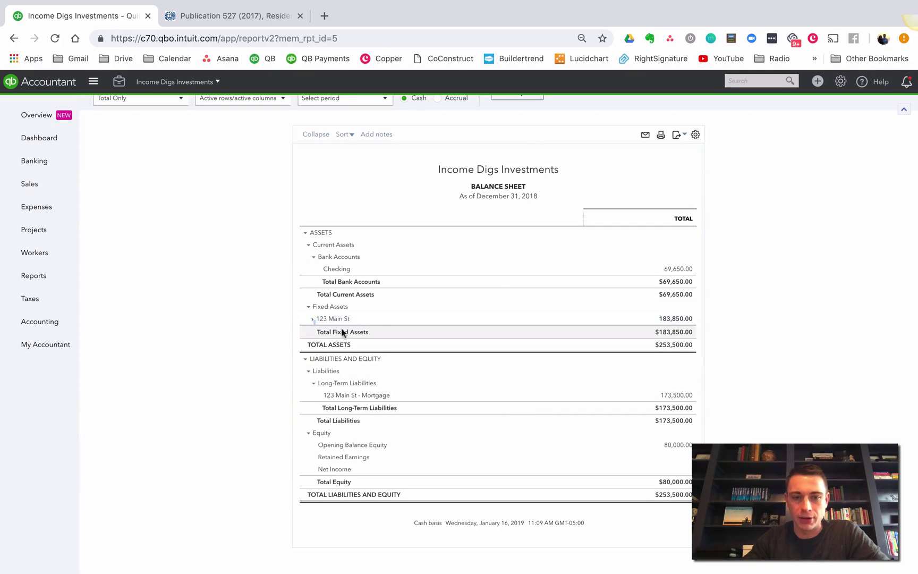
click(312, 319)
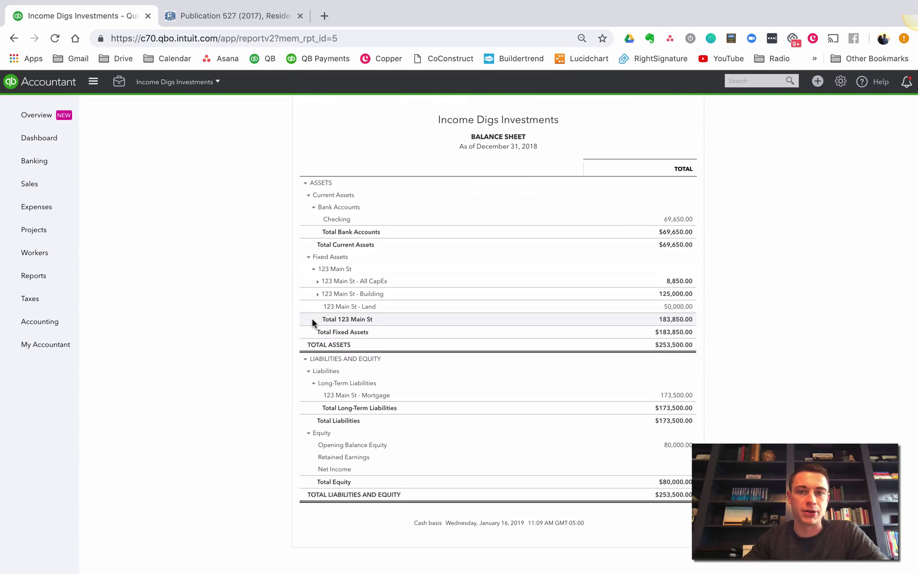
click(317, 281)
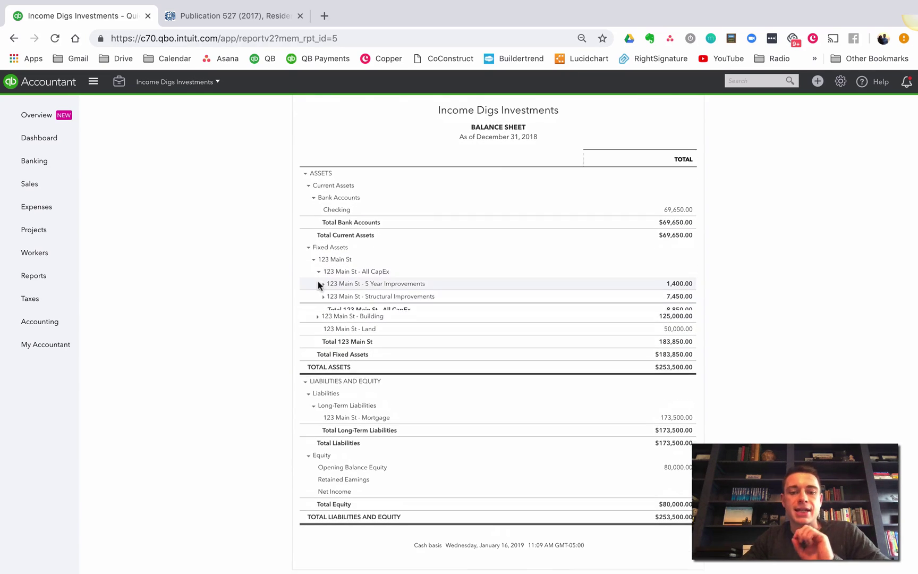